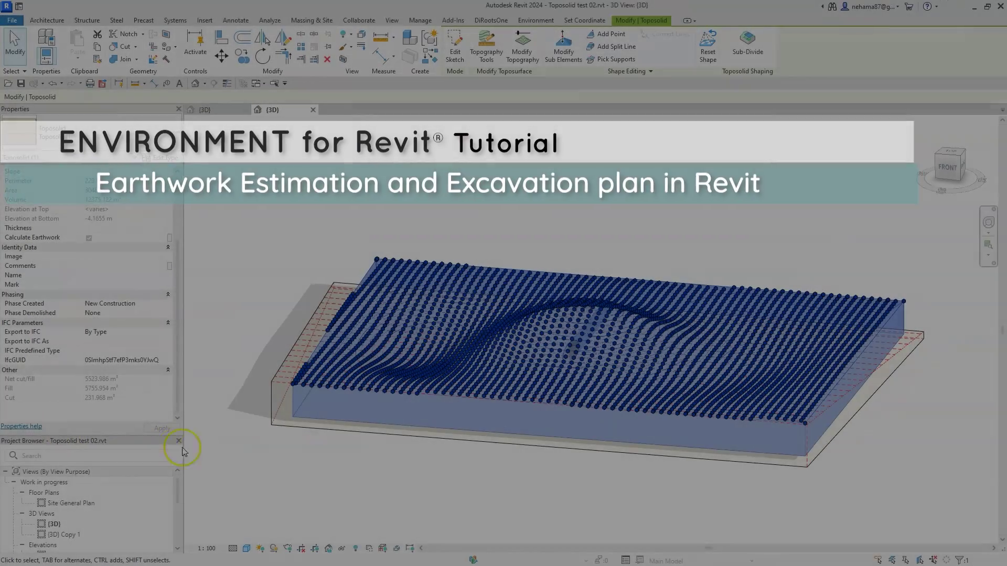
Step: Select the toposolid and orbit the 3D view to see the whole site
click(373, 483)
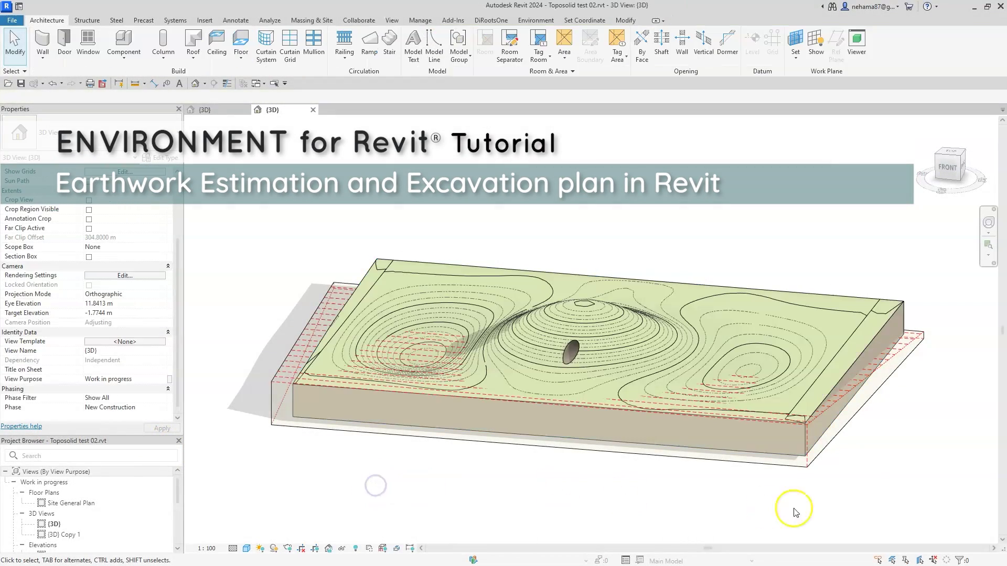
click(835, 445)
shift+middle_drag(561, 495, 597, 421)
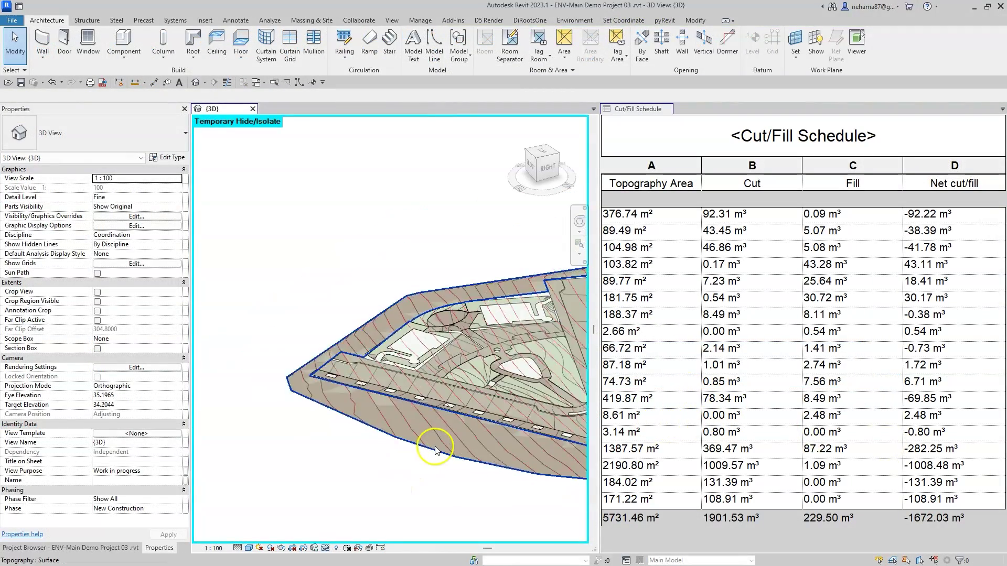
scroll(451, 488, down, 3)
shift+middle_drag(466, 437, 467, 362)
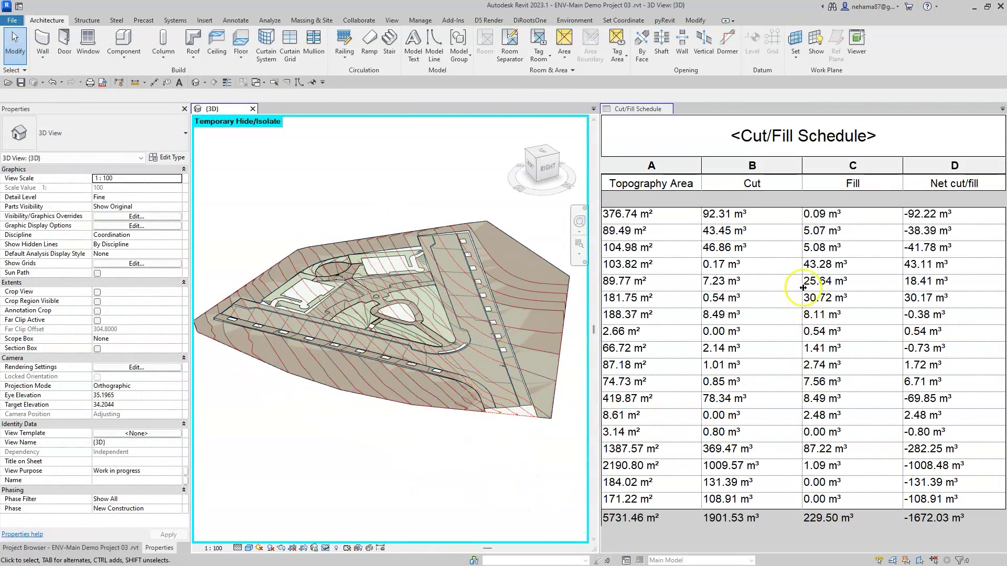
Step: Step through the first four Cut/Fill Schedule rows to highlight each matching area
click(685, 213)
click(680, 231)
click(679, 247)
click(676, 264)
Step: Highlight the last schedule rows, then orbit the topography to an isometric view
click(674, 281)
click(673, 298)
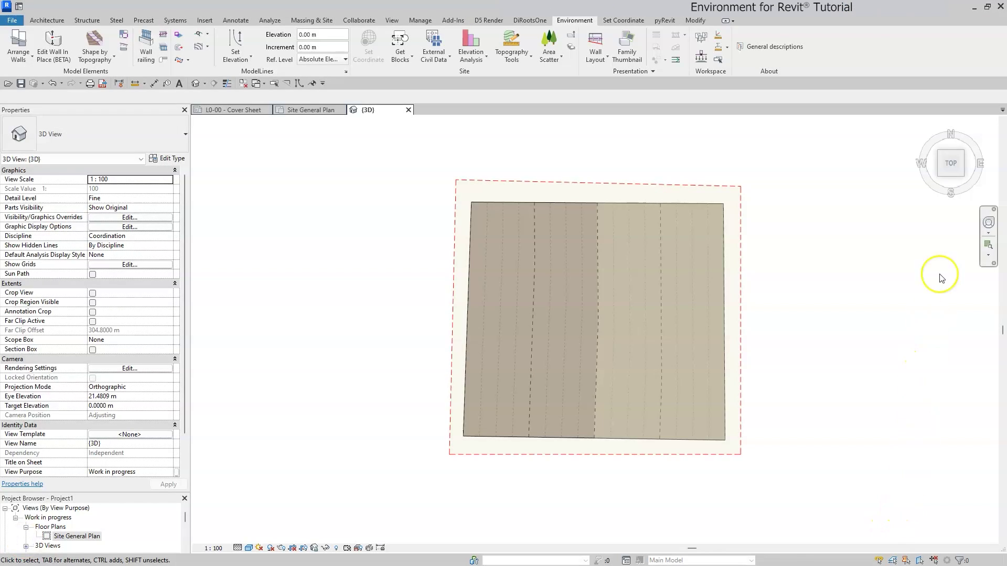
click(952, 181)
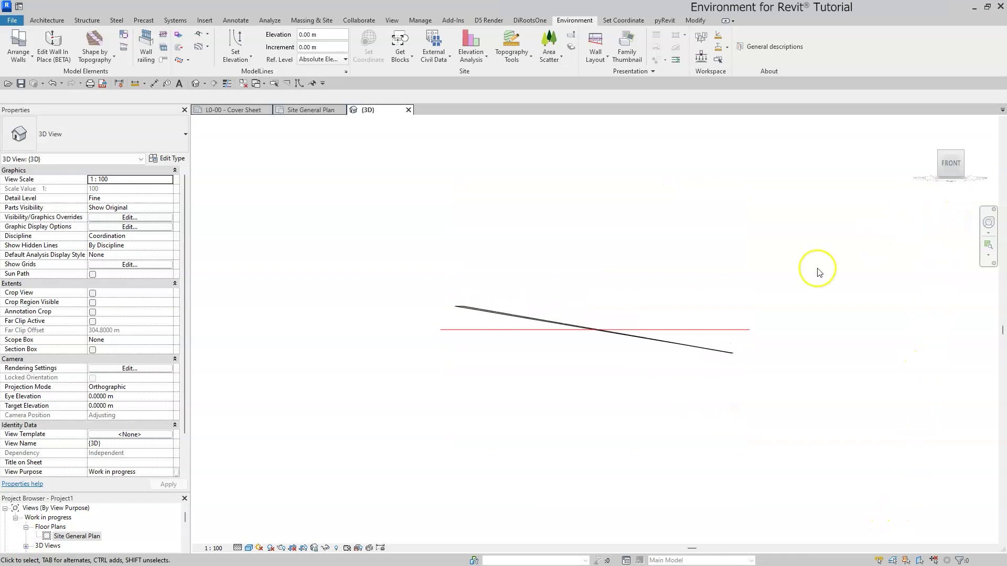
shift+middle_drag(812, 351, 677, 447)
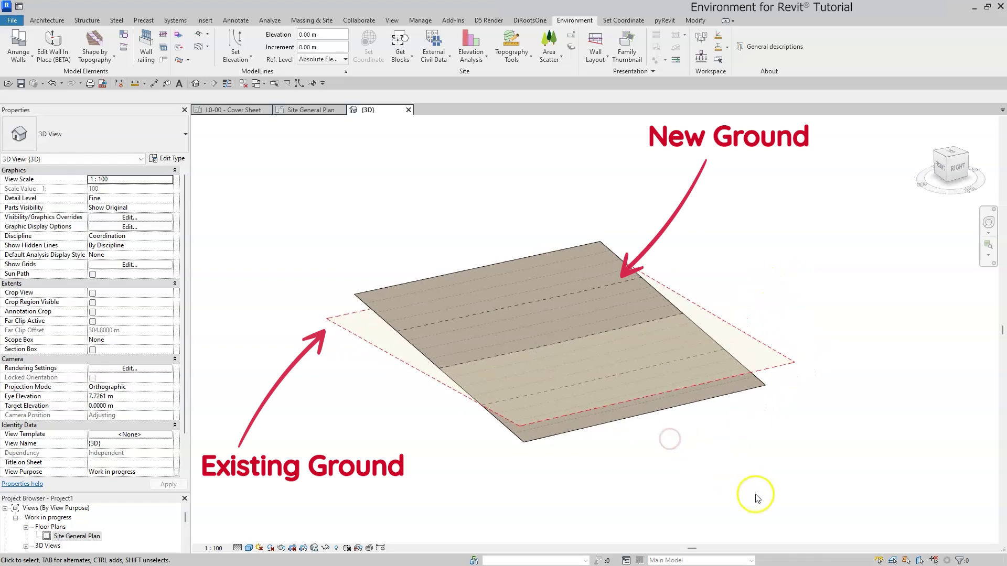
Step: Set the 57 interior topography points to 5 m elevation and finish the surface
click(391, 296)
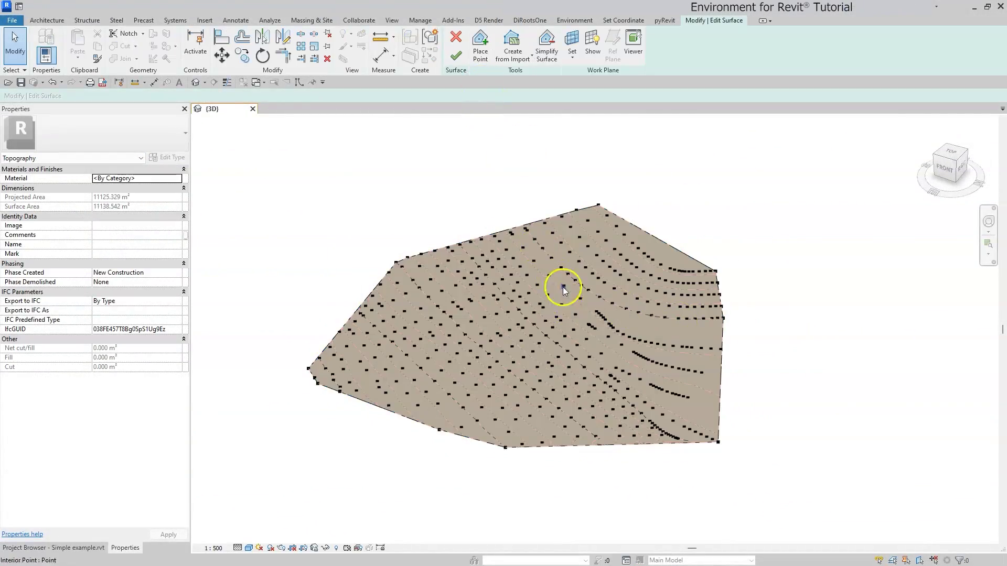
drag(441, 356, 442, 357)
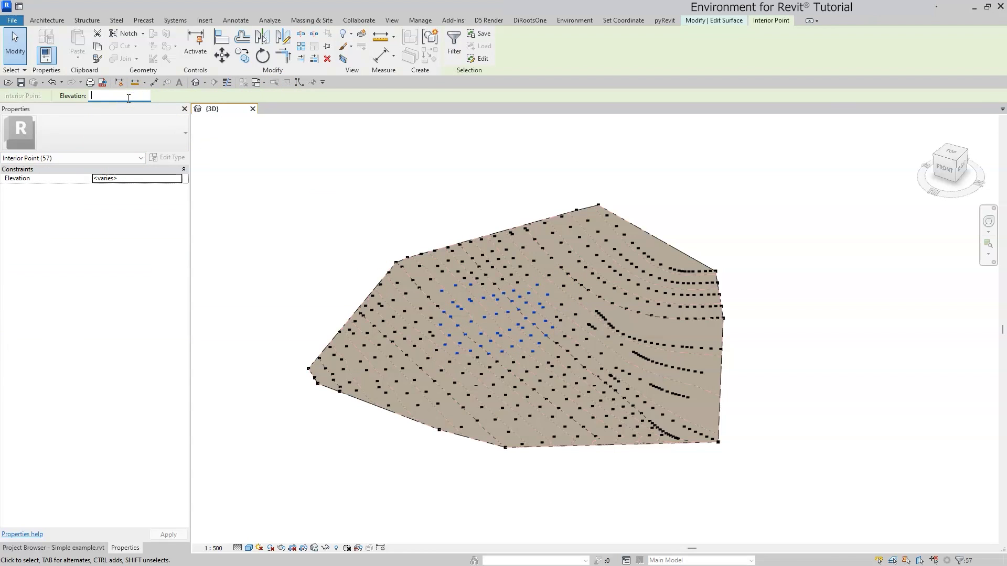
click(569, 492)
click(456, 52)
Step: Read the 28964.253 m³ cut, then isolate the toposurface in the 3D view
click(546, 229)
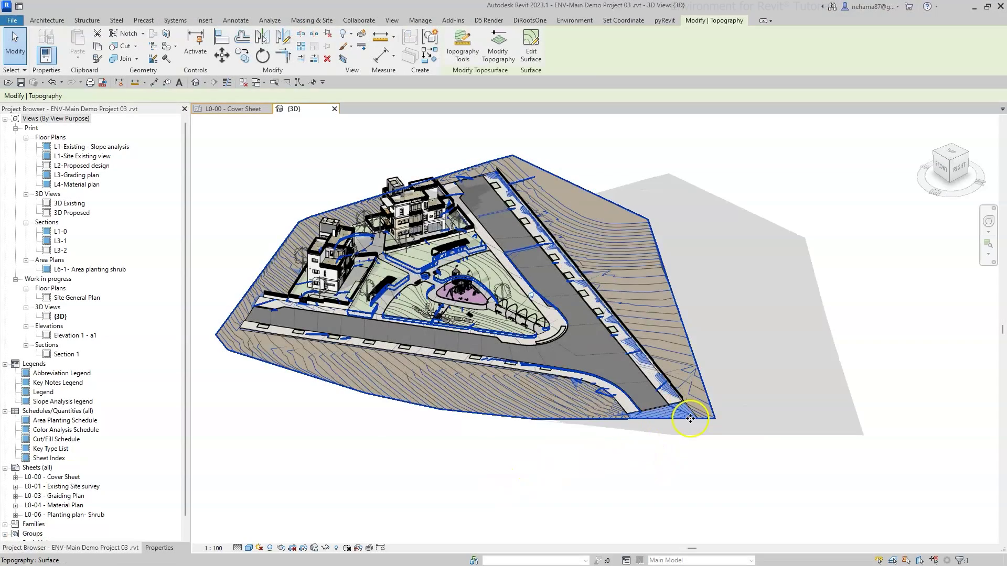
click(480, 543)
click(323, 547)
click(370, 520)
shift+middle_drag(400, 485, 409, 353)
scroll(339, 216, up, 4)
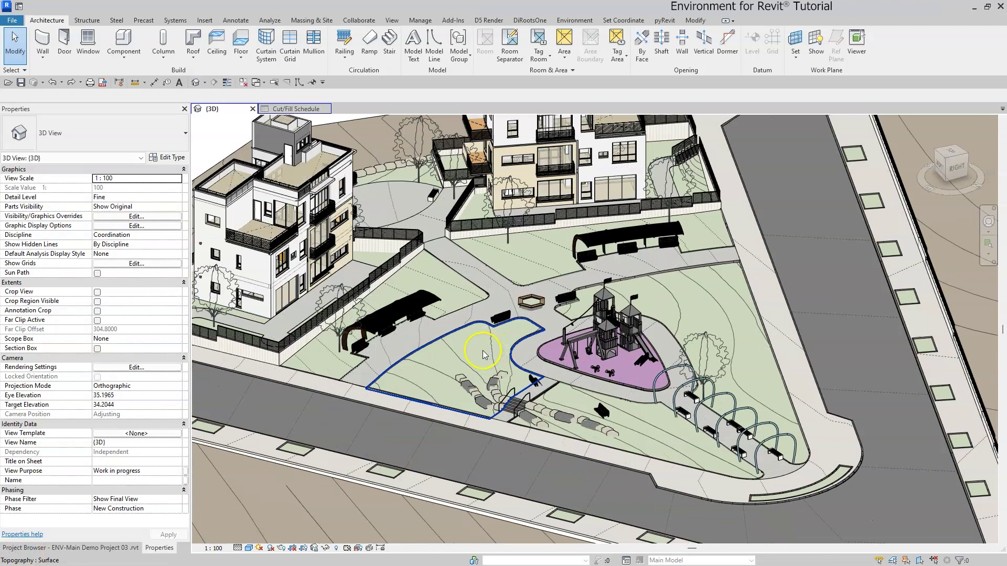
Step: Compare cut and fill values of the left, triangular and right toposurfaces
click(483, 354)
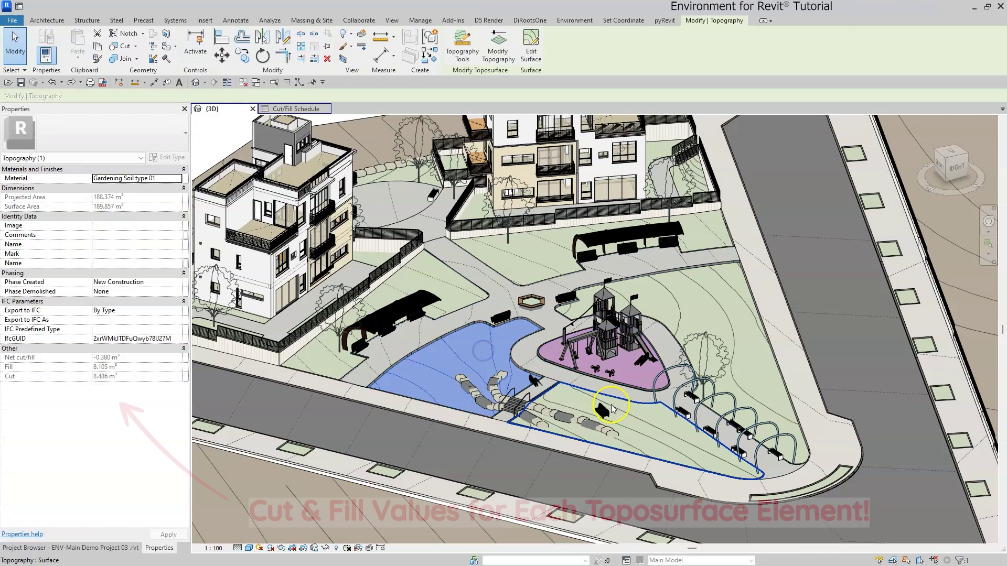
click(640, 438)
click(721, 313)
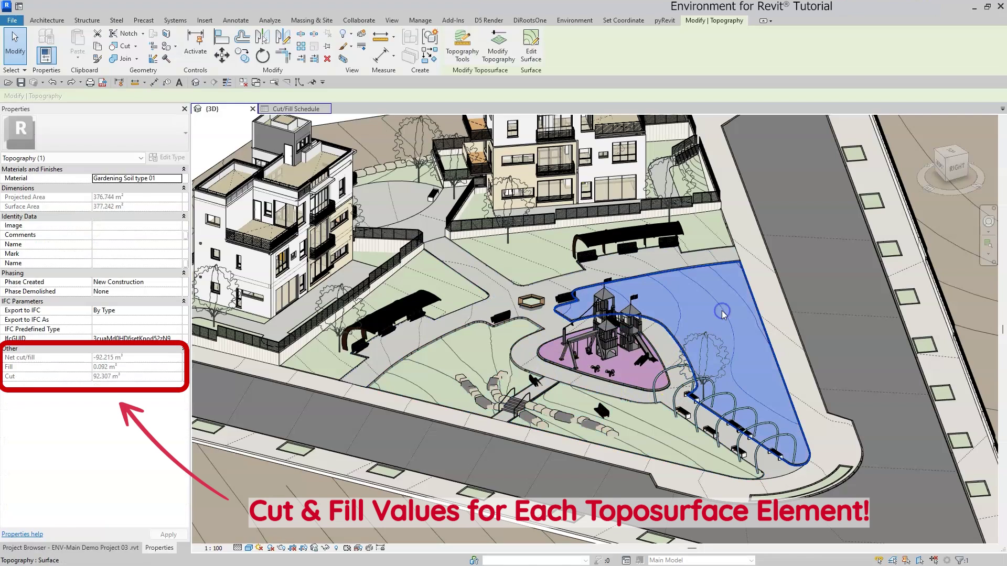
Step: Reshape the left toposurface toward the lower left and delete the contour label error instance
click(444, 370)
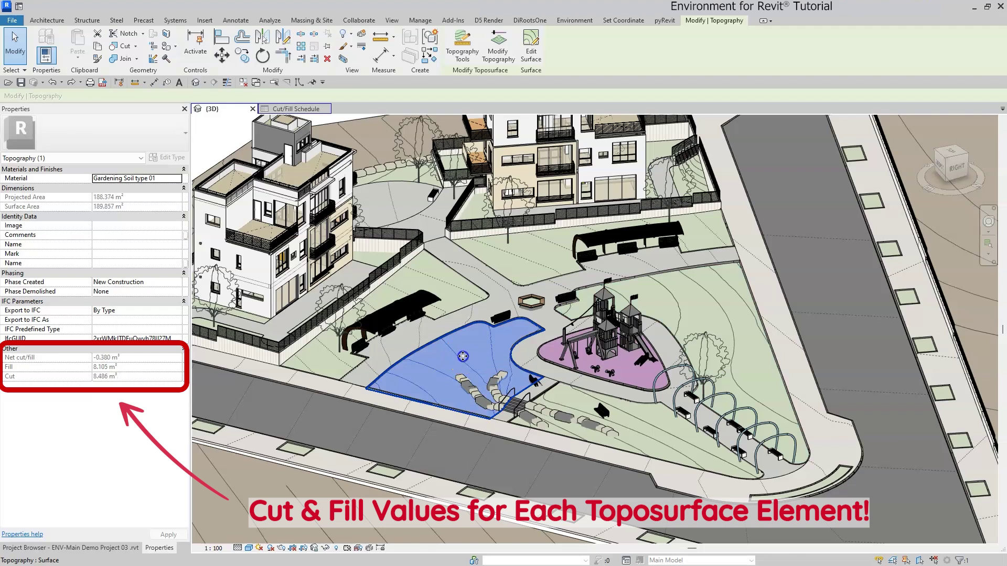
drag(455, 365, 444, 379)
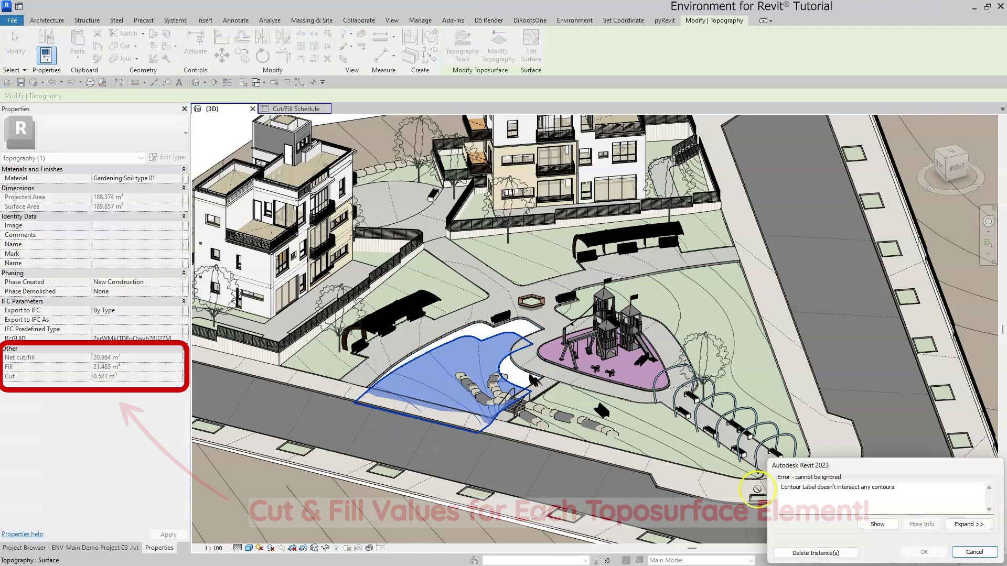
click(837, 552)
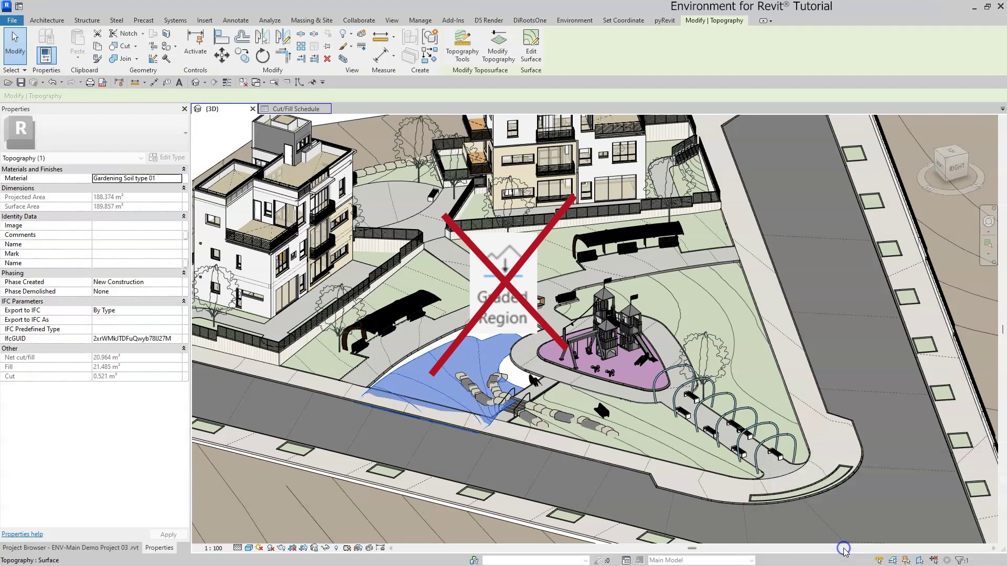
Step: Show all phases, select all 20 topographies and isolate them in the view
key(Escape)
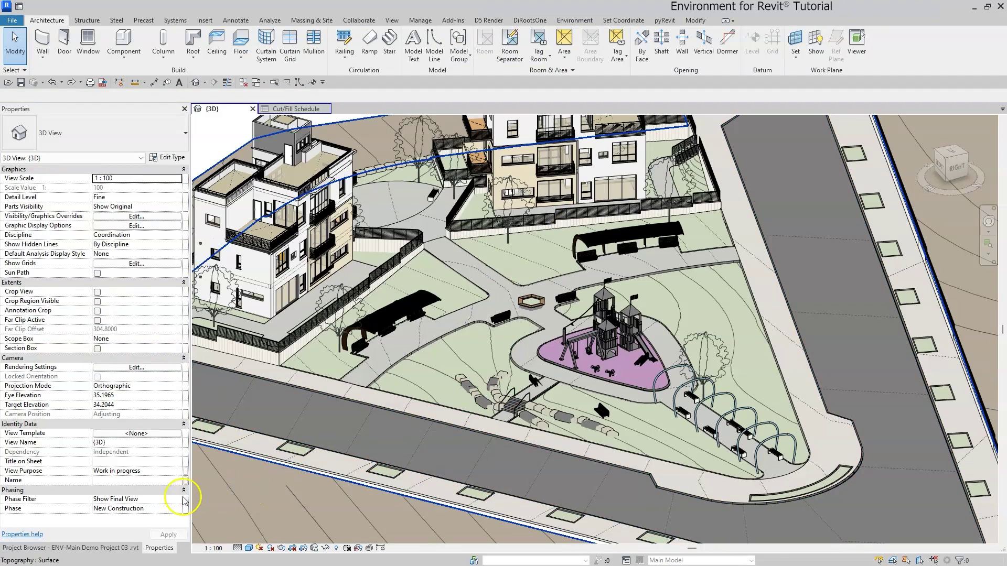
click(177, 499)
click(117, 517)
scroll(532, 304, down, 5)
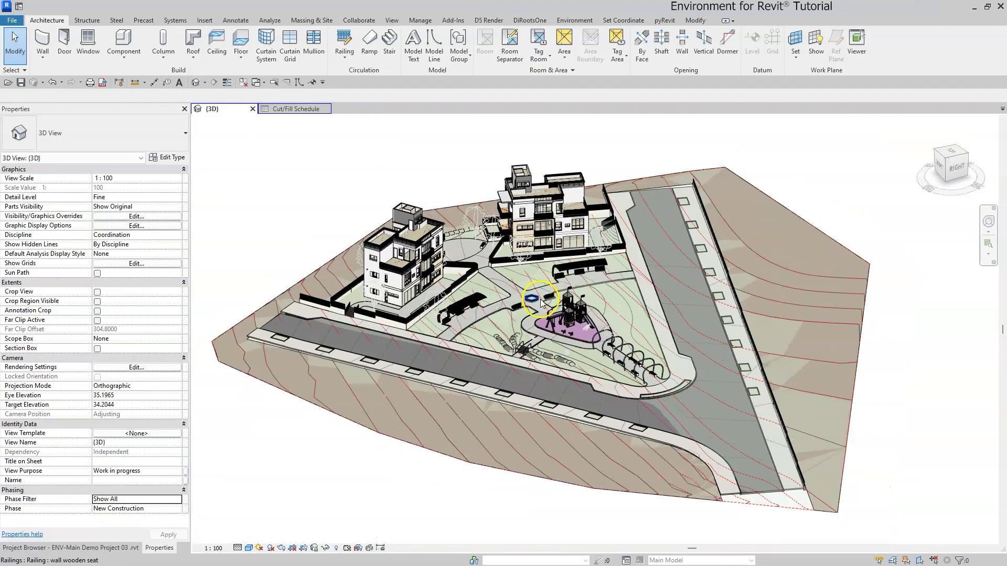
click(499, 333)
click(274, 83)
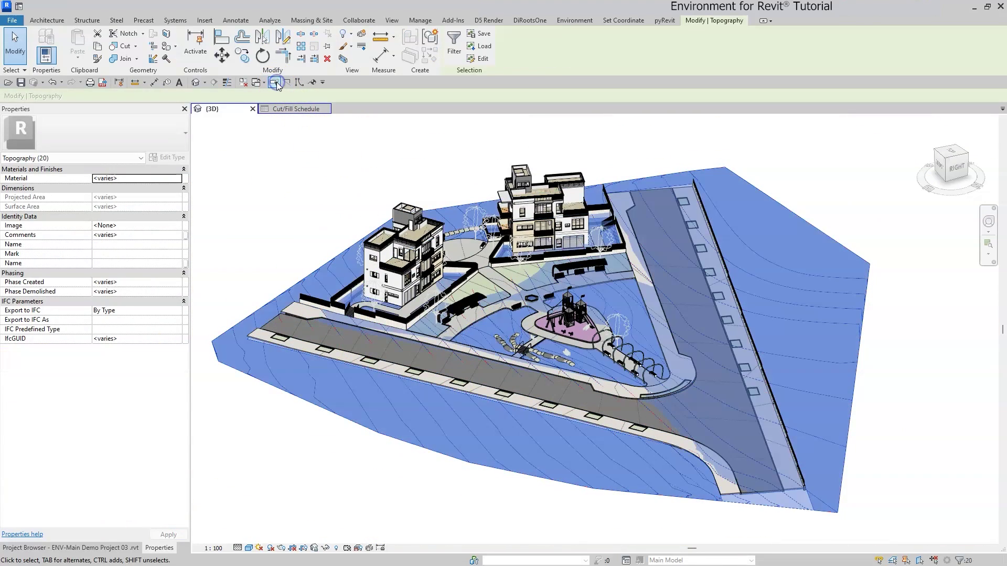
click(334, 548)
click(335, 511)
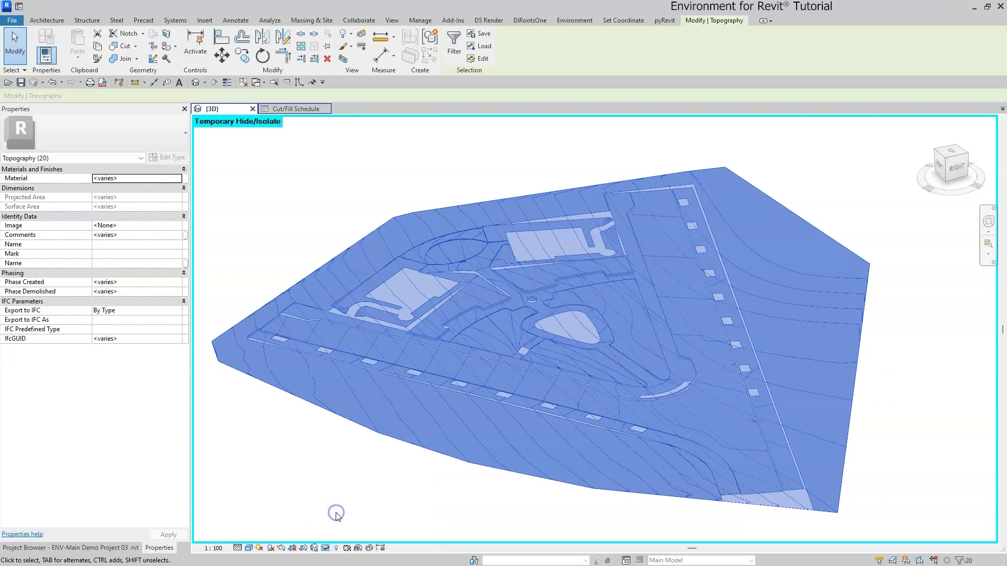
Step: Tile the 3D view and Cut/Fill Schedule side by side with WT
key(w)
key(t)
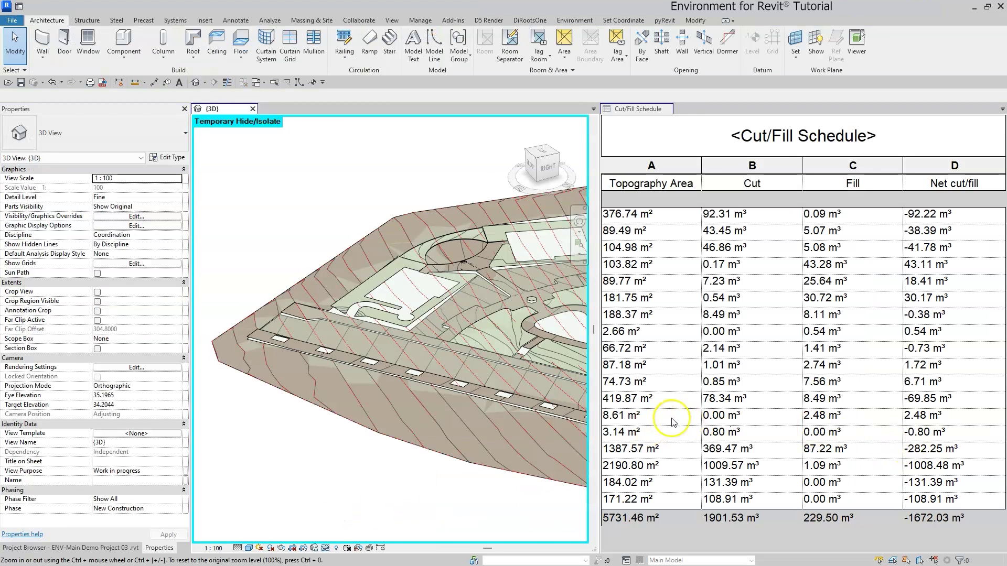
scroll(427, 442, down, 5)
scroll(461, 398, up, 1)
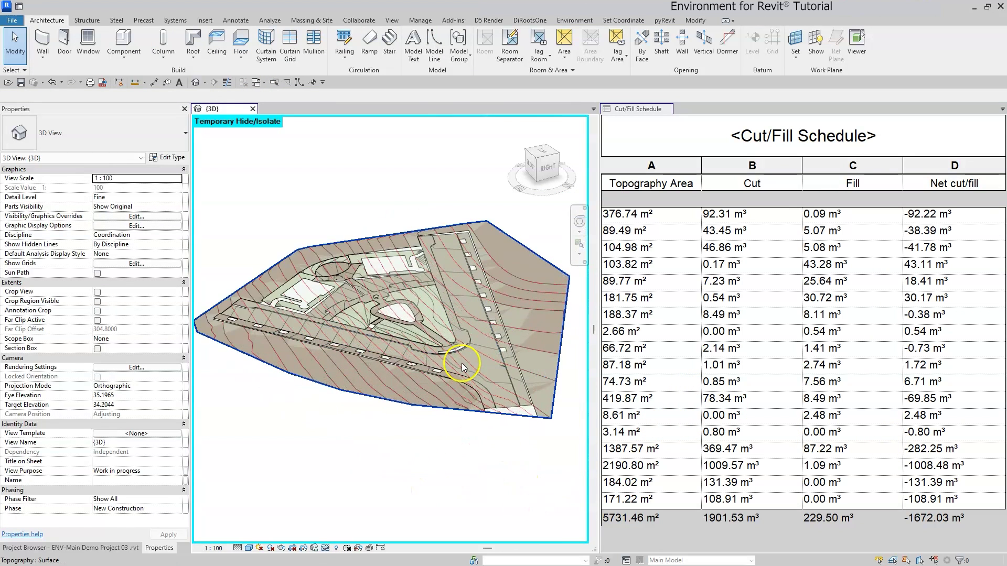
Step: Step down the schedule rows to highlight each region, ending at the 1387.57 m² road
click(685, 215)
click(679, 232)
click(677, 249)
click(676, 266)
click(671, 283)
click(670, 298)
click(669, 332)
click(669, 348)
click(669, 382)
click(668, 415)
click(671, 449)
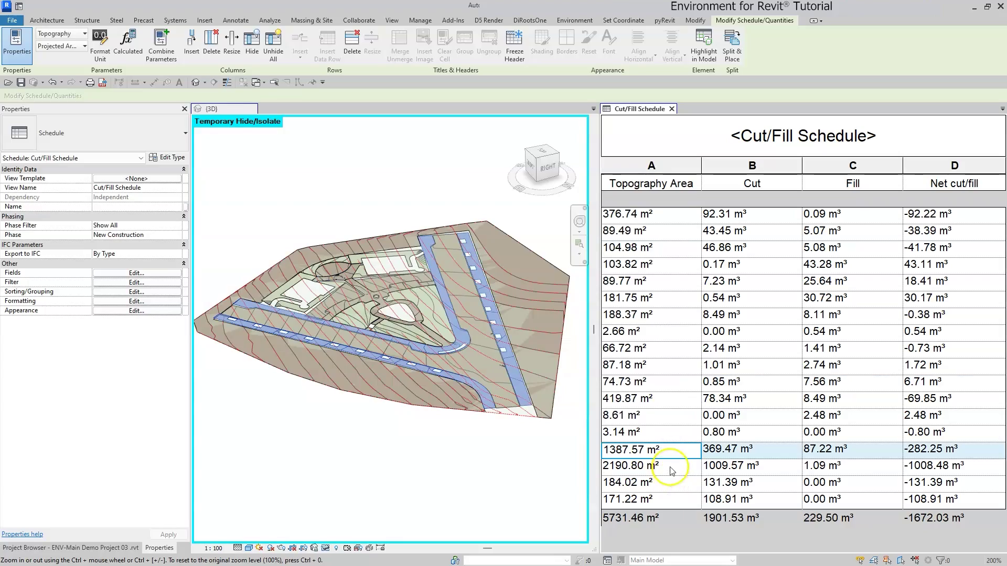
Step: Open the L0-03 Graiding Plan sheet and pan to the grading plan, section and schedule
click(671, 466)
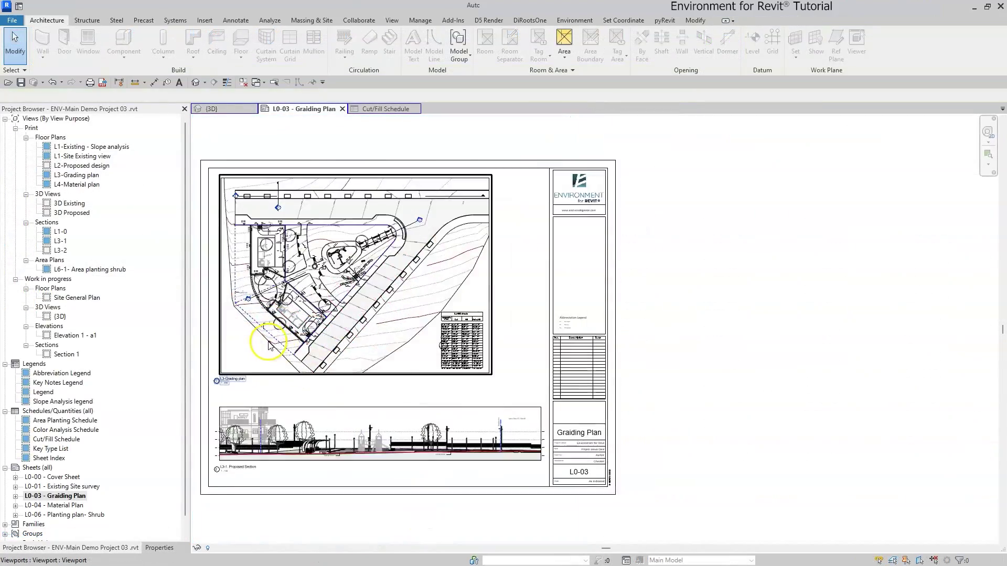
scroll(357, 181, up, 5)
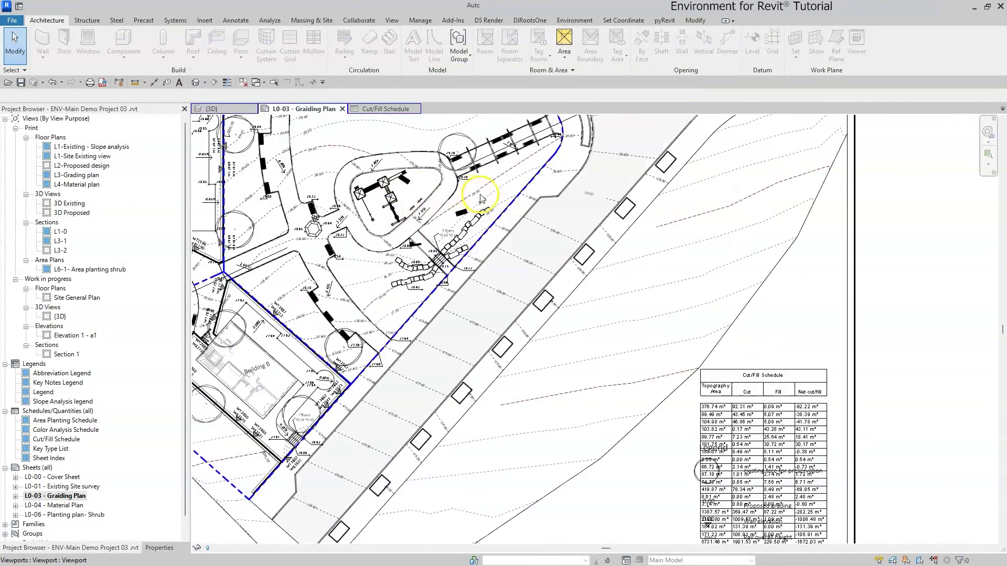
scroll(512, 282, down, 6)
scroll(714, 285, up, 4)
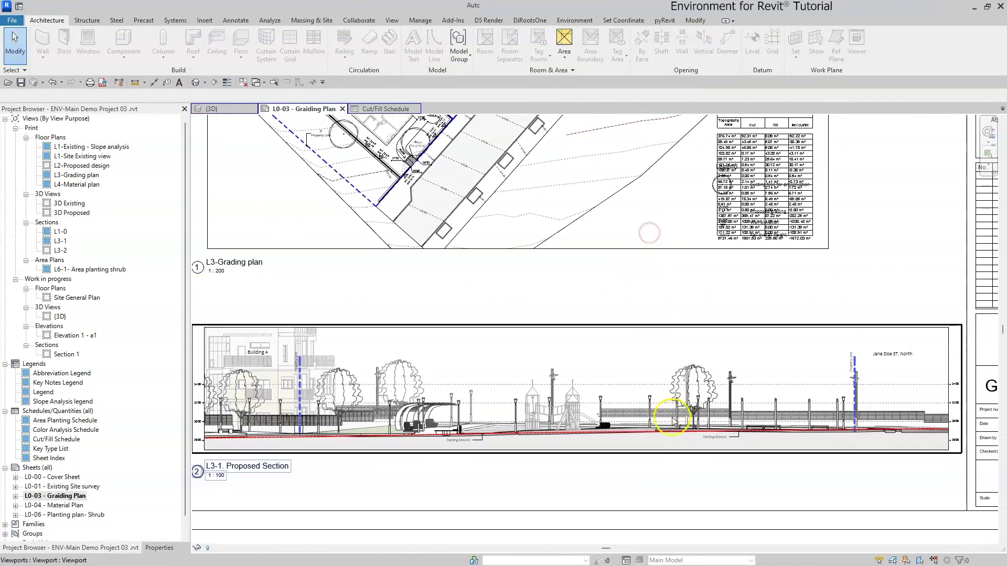
scroll(580, 465, up, 4)
middle_drag(508, 471, 973, 505)
scroll(697, 433, down, 5)
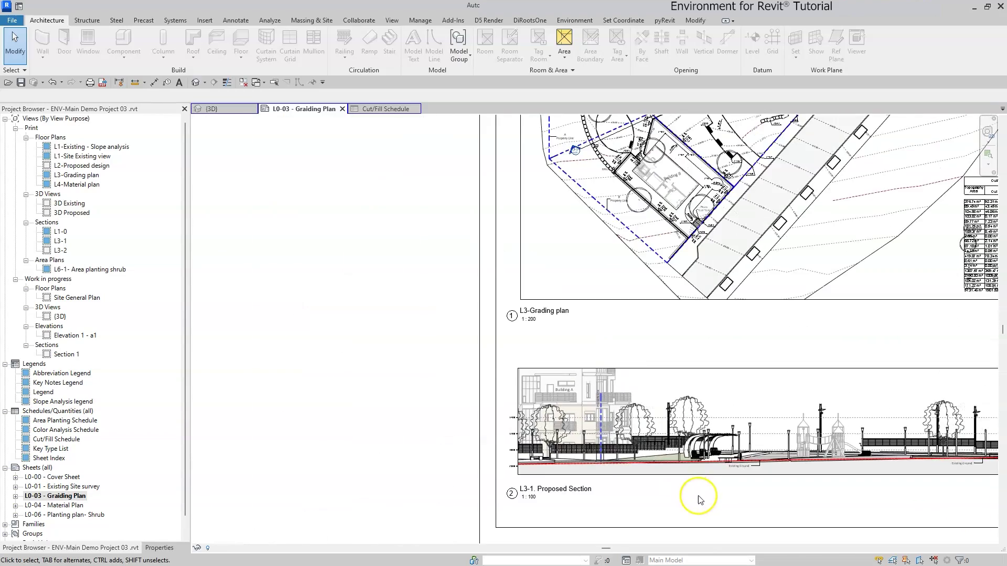
middle_drag(674, 533, 739, 405)
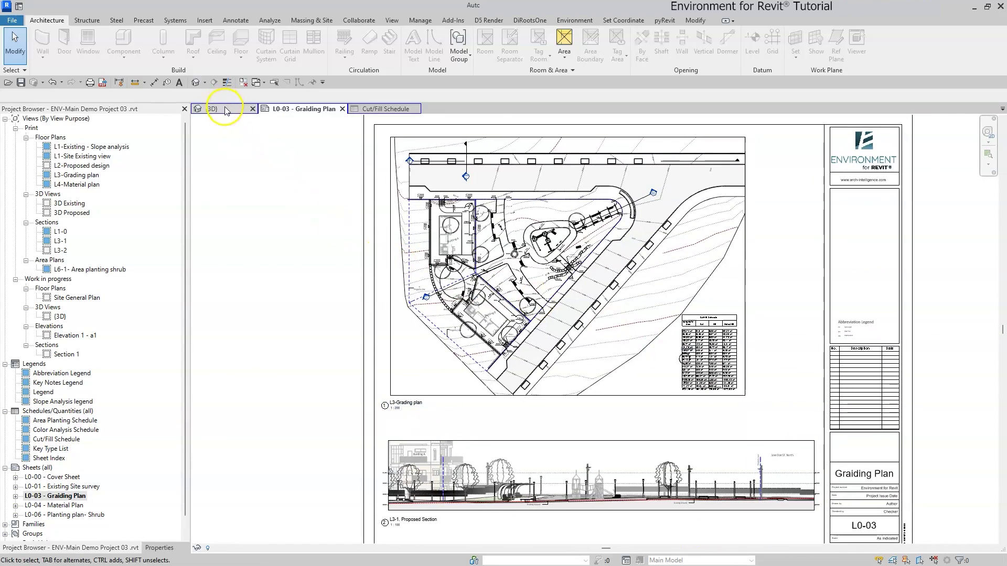
Step: Close the sheet and raise the road subregion's displacement set above the site
click(342, 109)
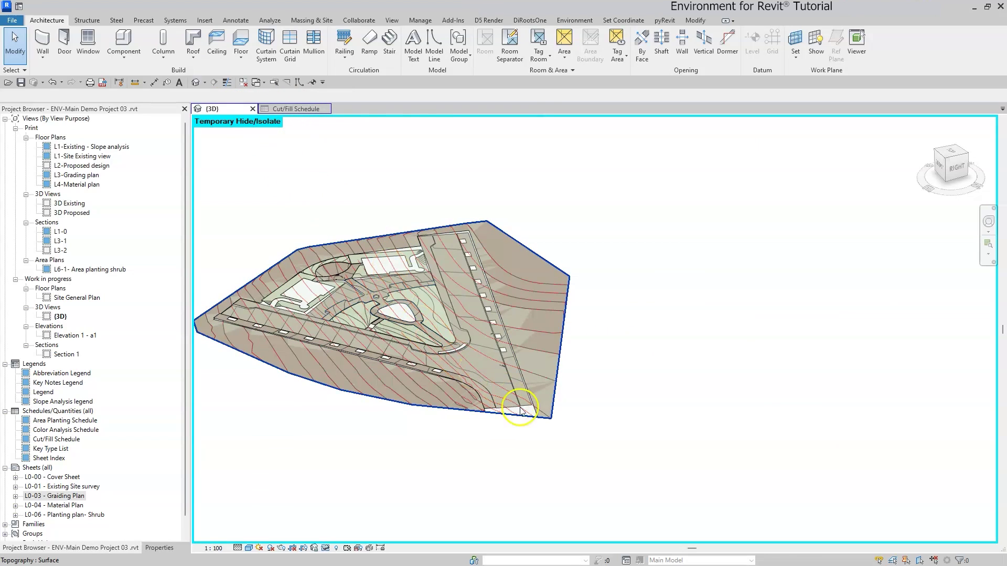
click(485, 398)
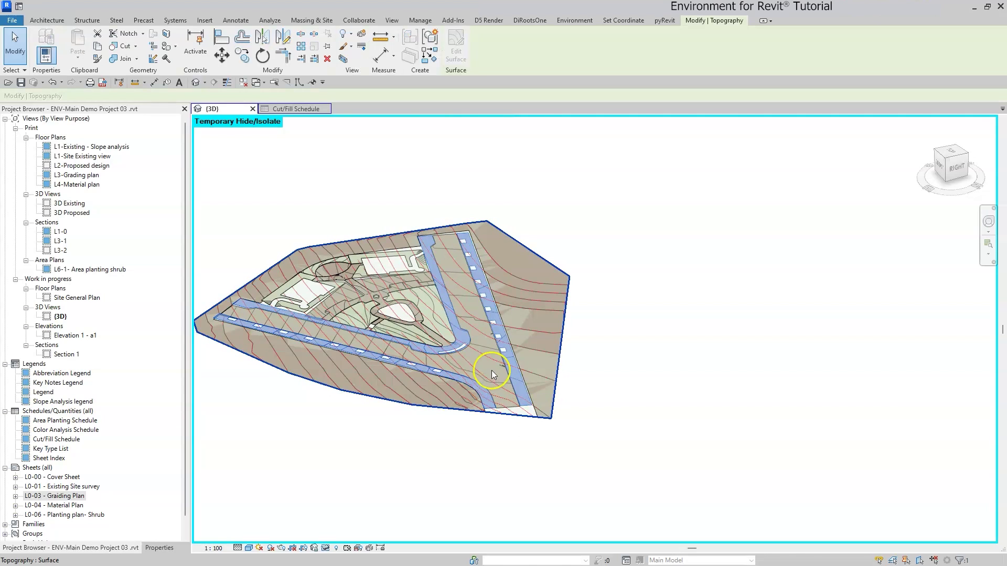
click(491, 370)
ctrl+click(492, 370)
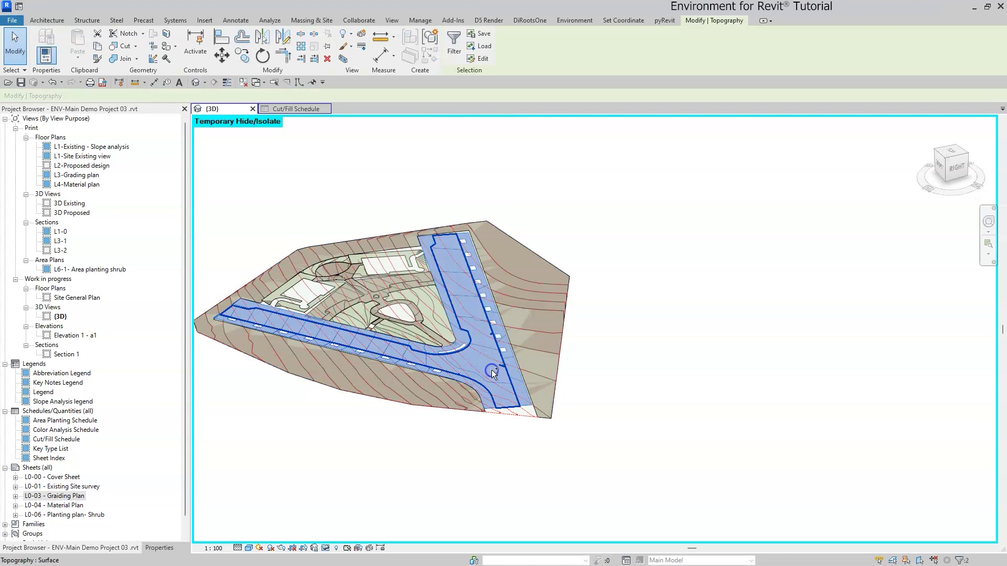
click(361, 33)
drag(415, 295, 414, 239)
middle_drag(449, 351, 662, 434)
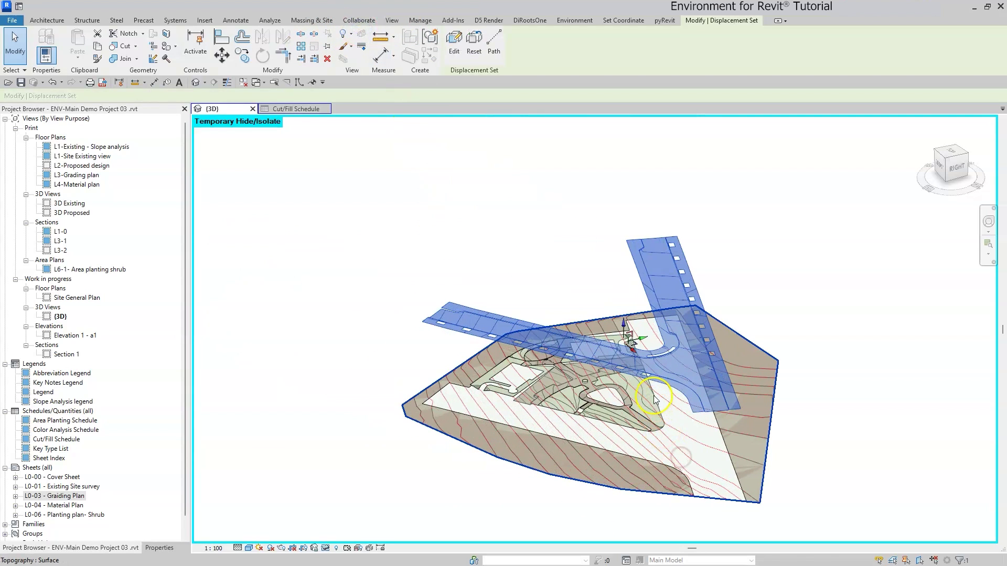
Step: Read earthwork values of the subregions, including Gardening Soil, path and playground
click(640, 417)
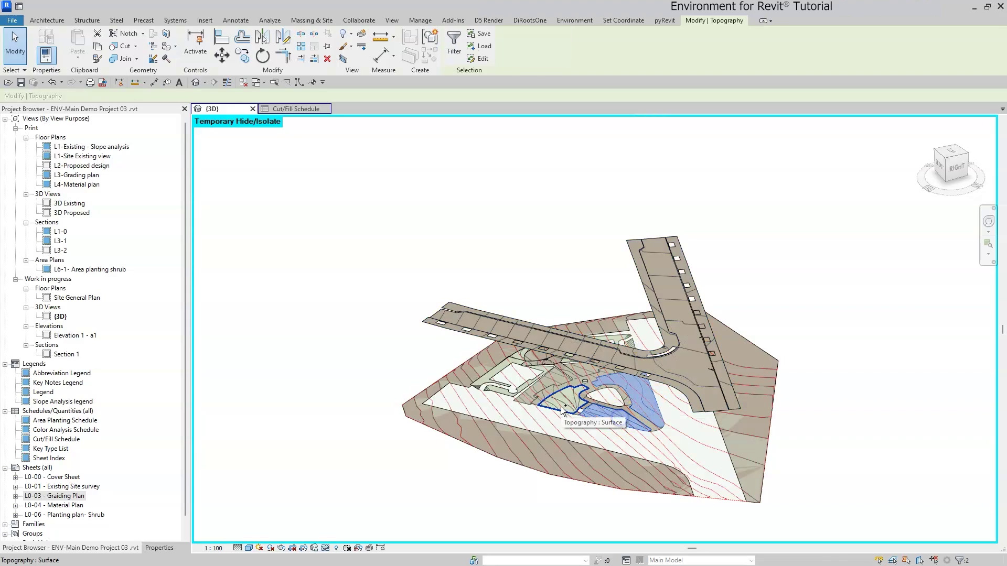
key(Escape)
shift+middle_drag(870, 493, 795, 555)
shift+middle_drag(894, 333, 944, 241)
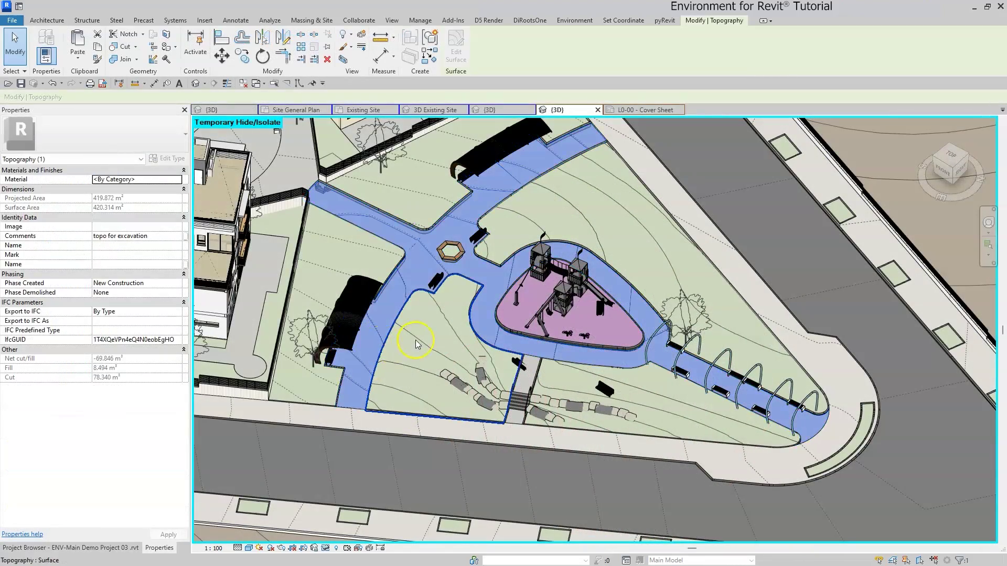
click(416, 344)
shift+middle_drag(666, 398, 661, 186)
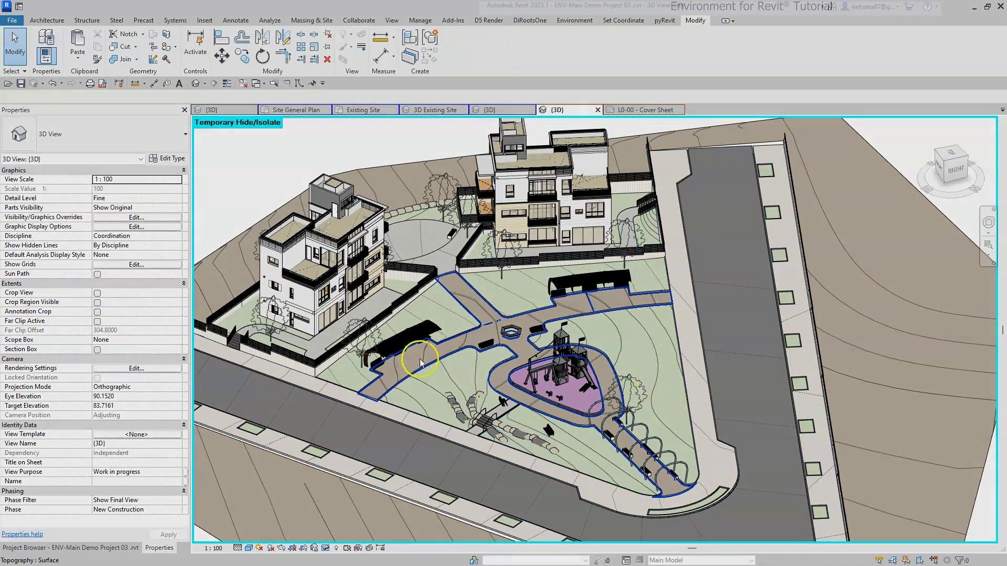
ctrl+click(416, 359)
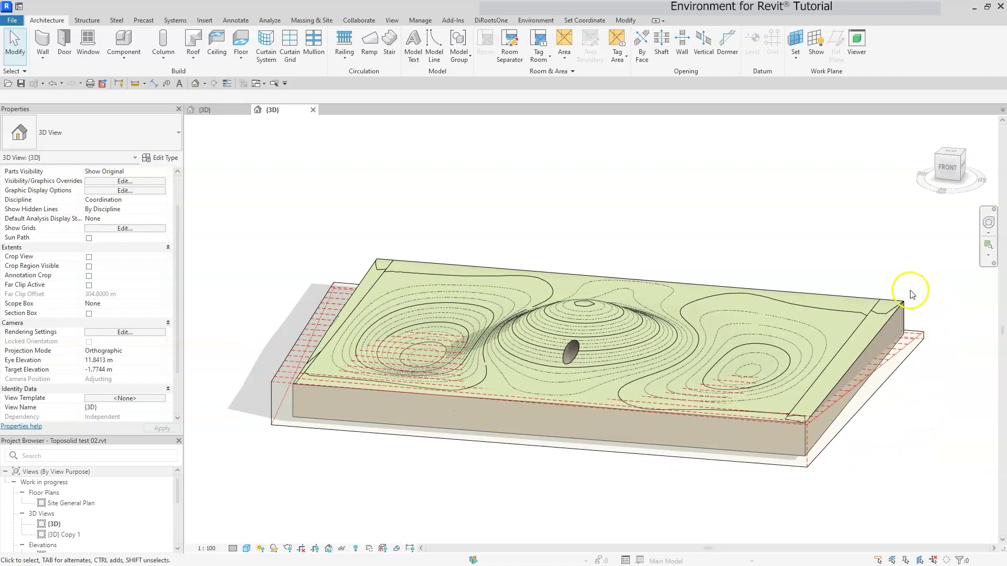
Step: Read the new toposolid's earthwork: Fill 5755.954 m³ and Cut 231.968 m³
click(897, 308)
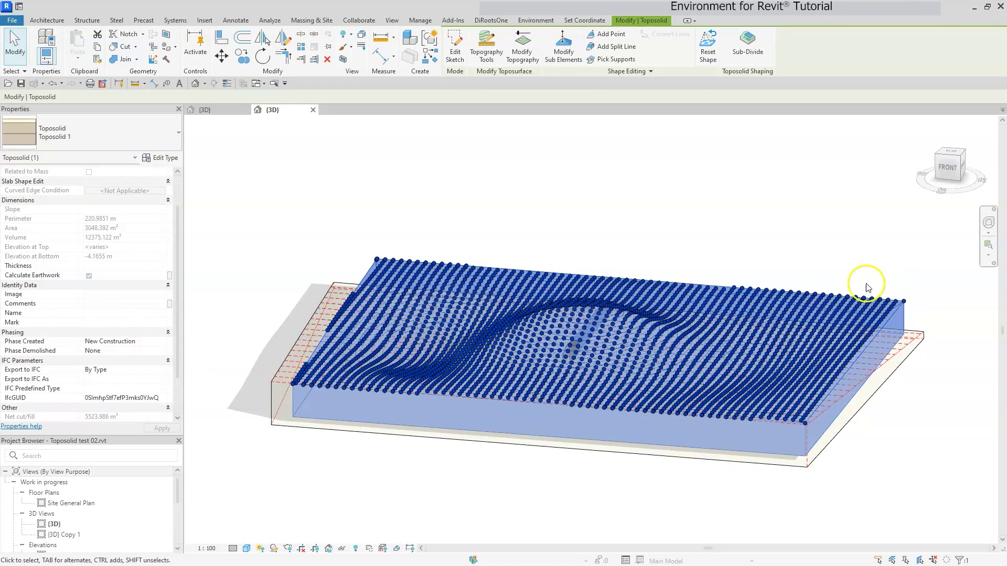
scroll(79, 346, down, 3)
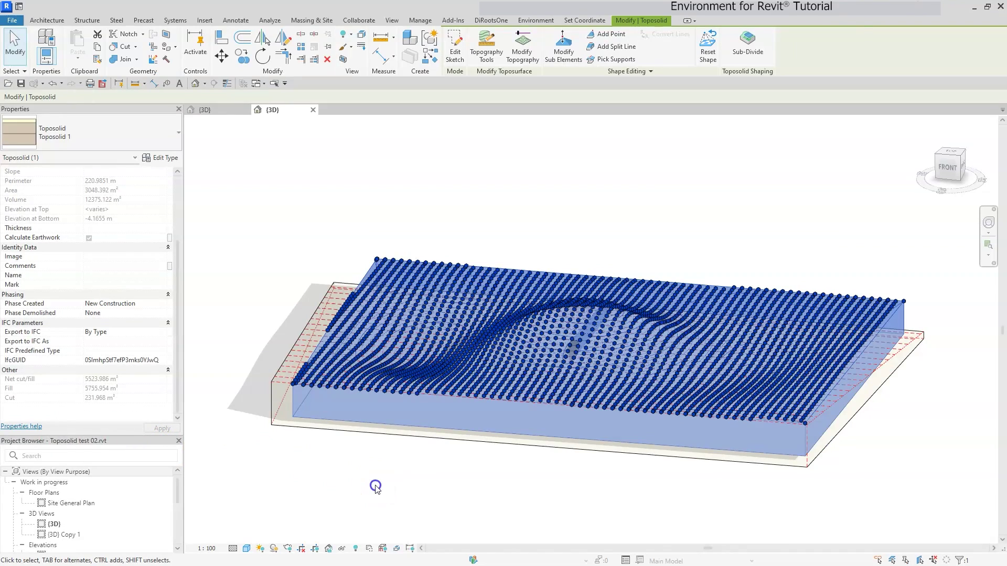
click(376, 488)
Step: Inspect the existing toposolid from the front and select the mass void inside the hill
click(836, 442)
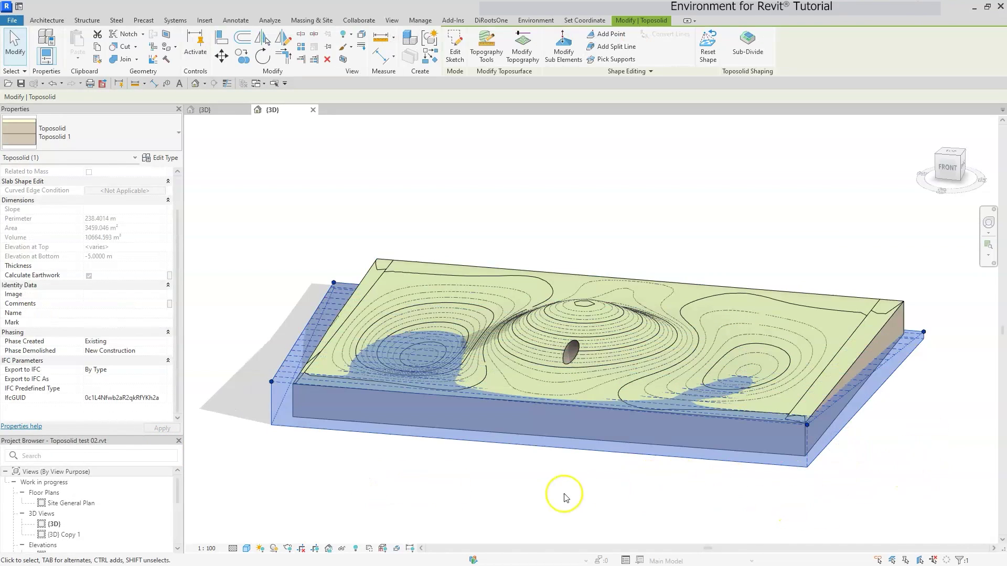
shift+middle_drag(564, 497, 597, 418)
scroll(587, 367, up, 5)
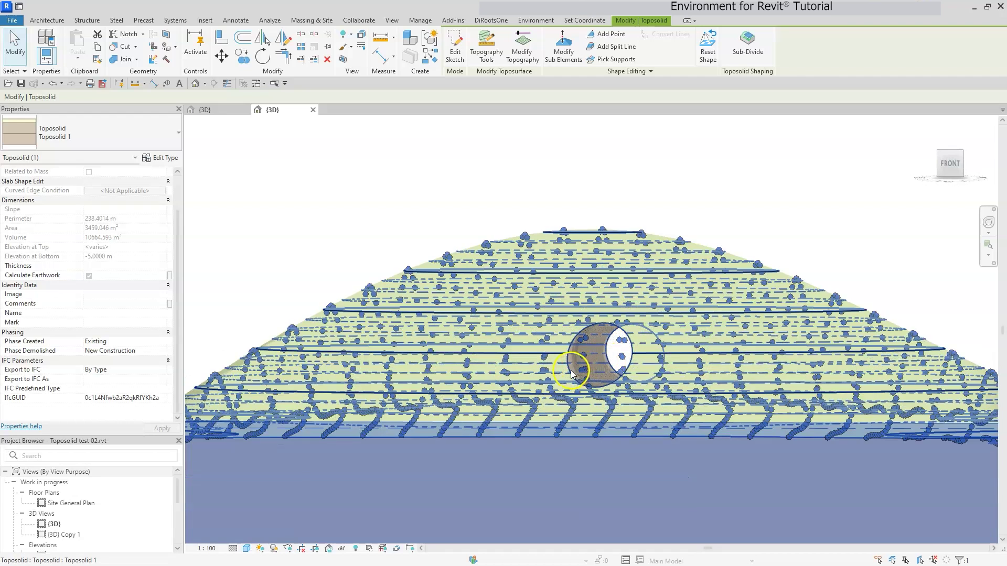
click(322, 21)
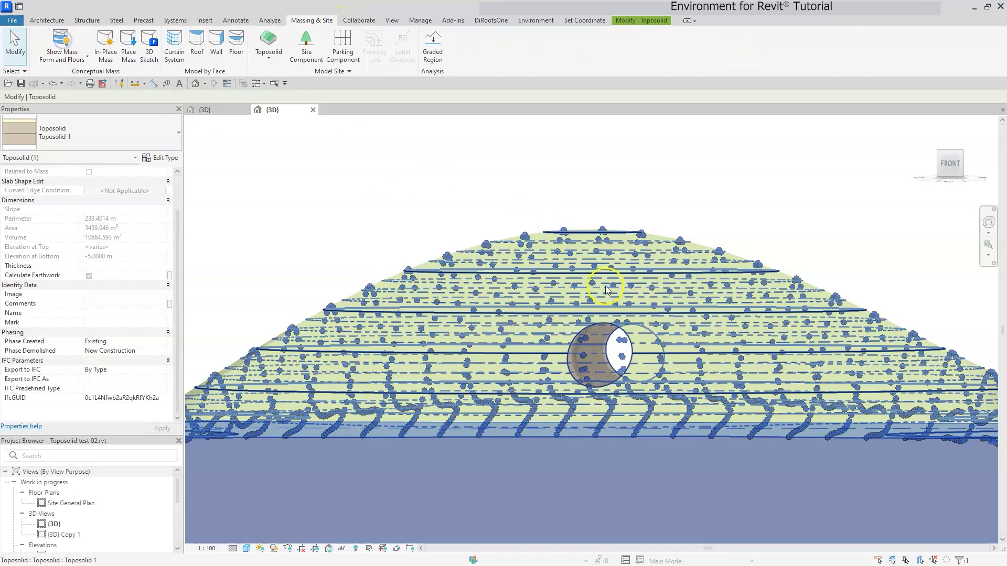
click(574, 371)
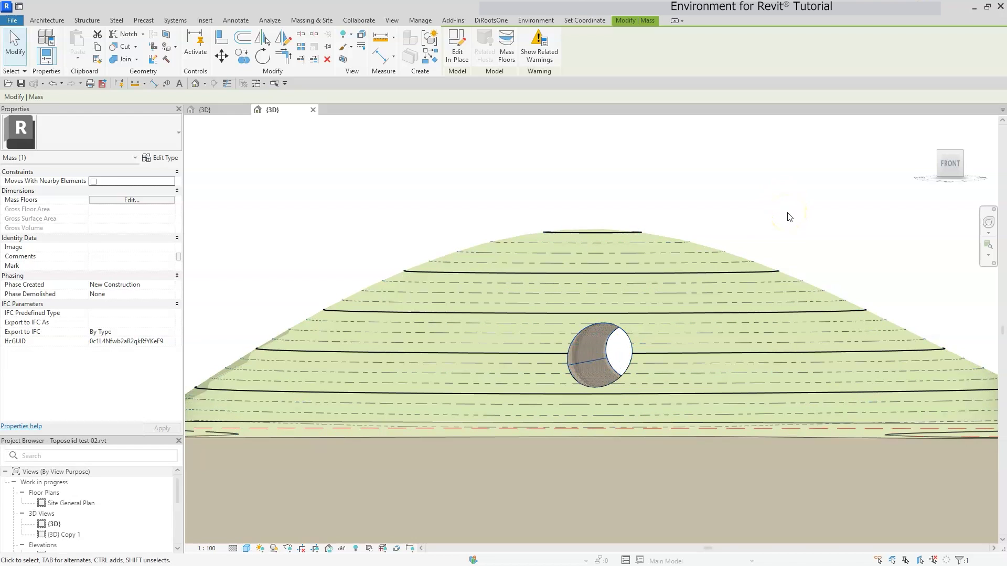
click(789, 216)
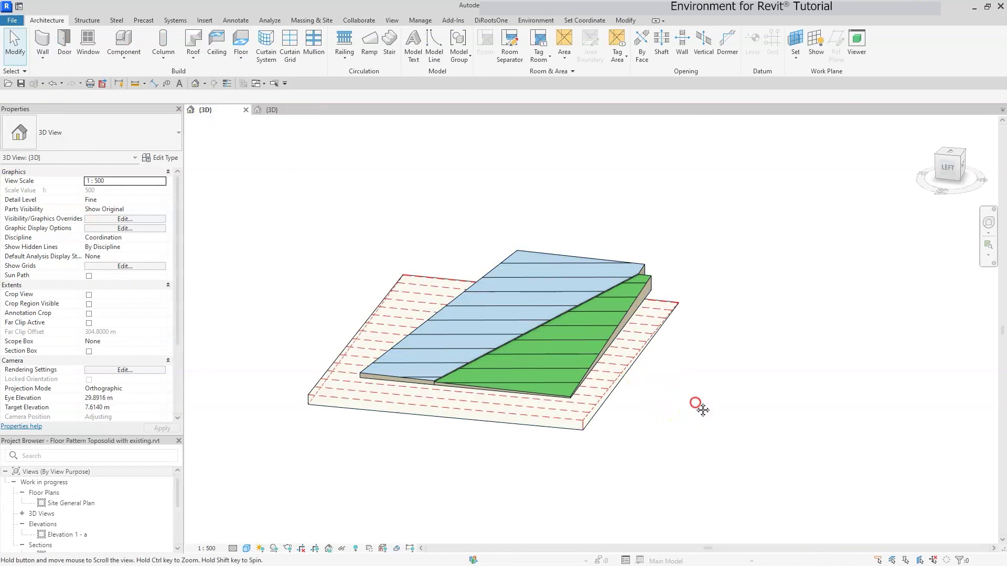
Step: Orbit to a side view and show the Paving type 02 toposolid's Dimensions properties
shift+middle_drag(702, 409, 829, 328)
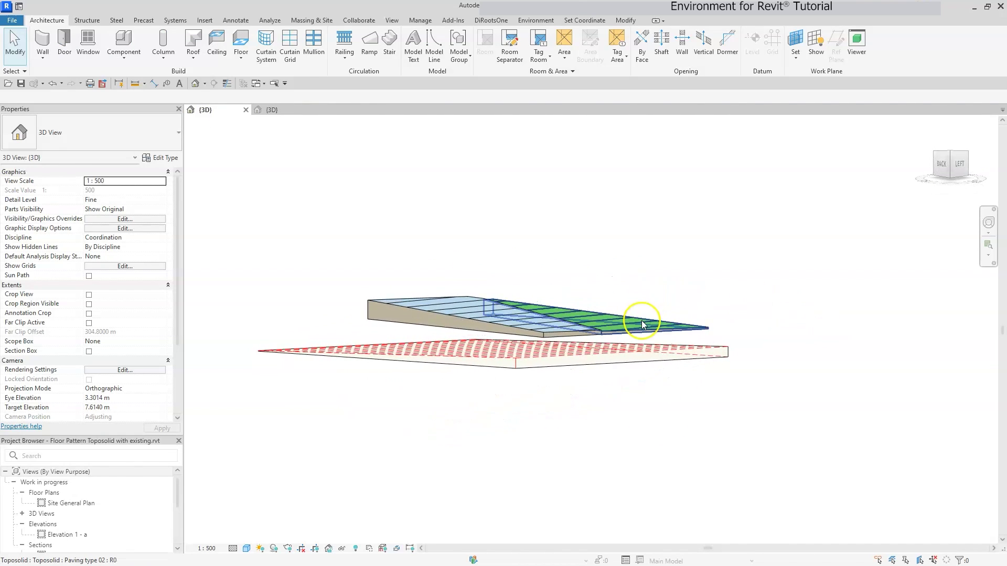
click(563, 338)
scroll(111, 319, down, 5)
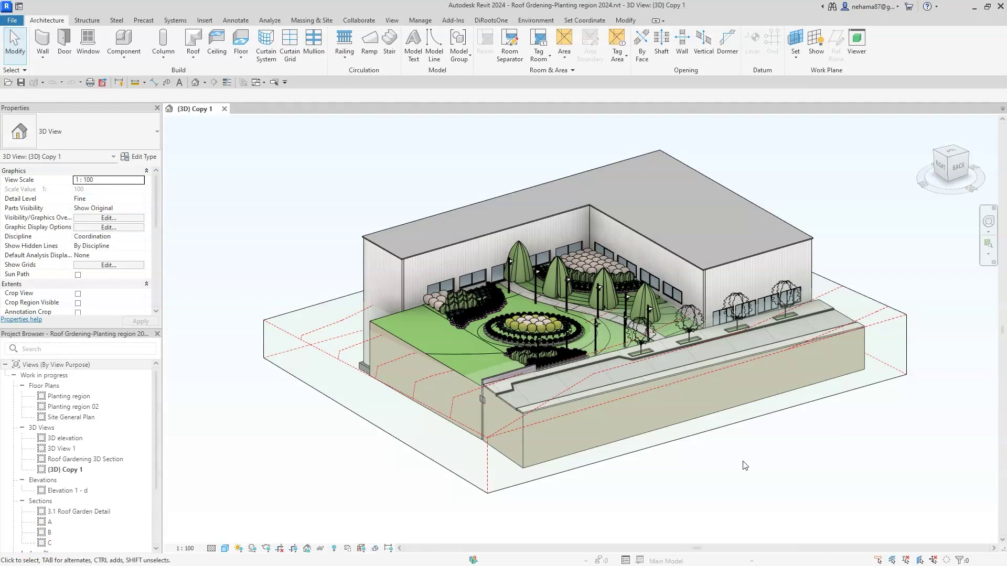
Step: Select the grass and paving-stone path toposolids in the garden site
scroll(627, 388, up, 5)
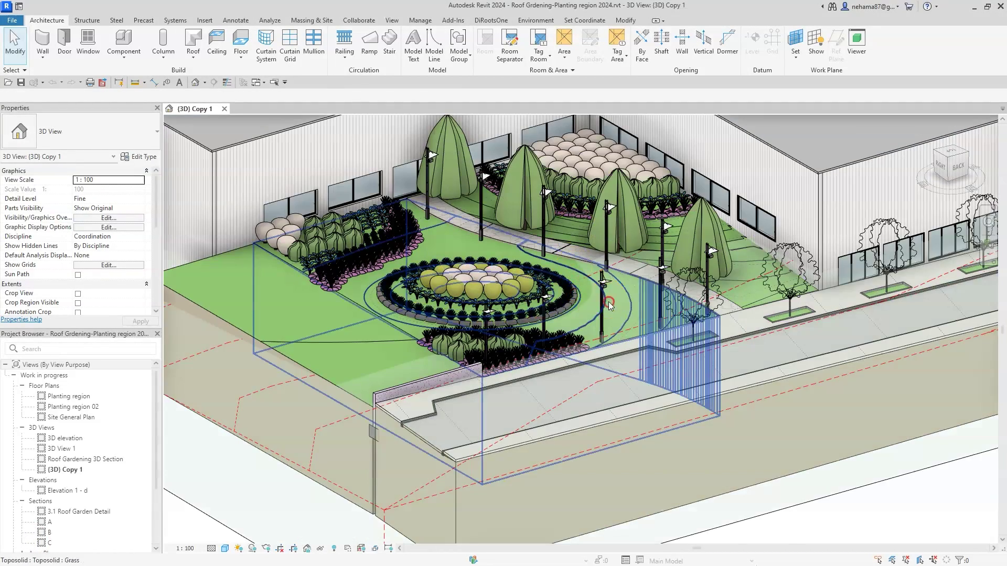
middle_drag(608, 301, 587, 348)
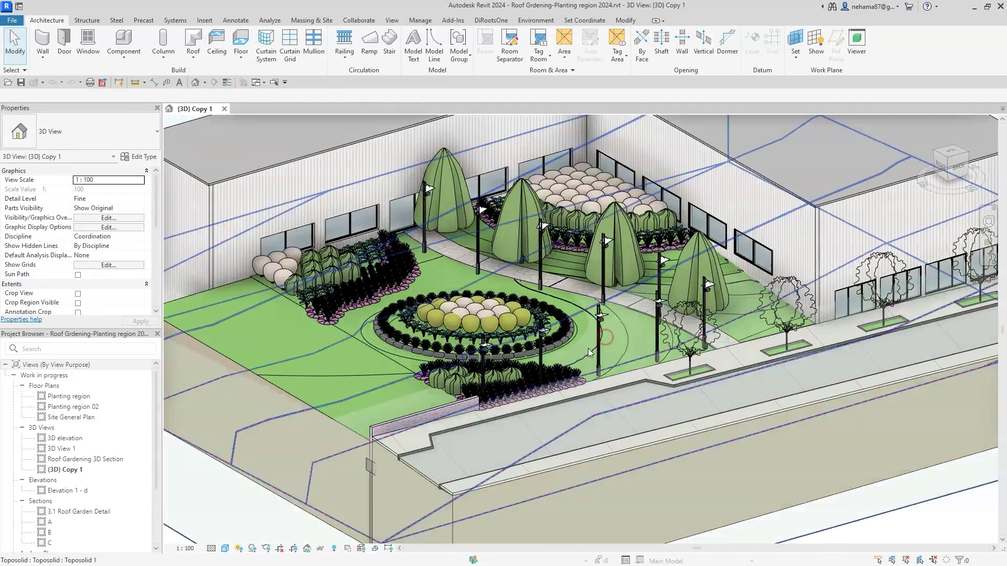
click(318, 388)
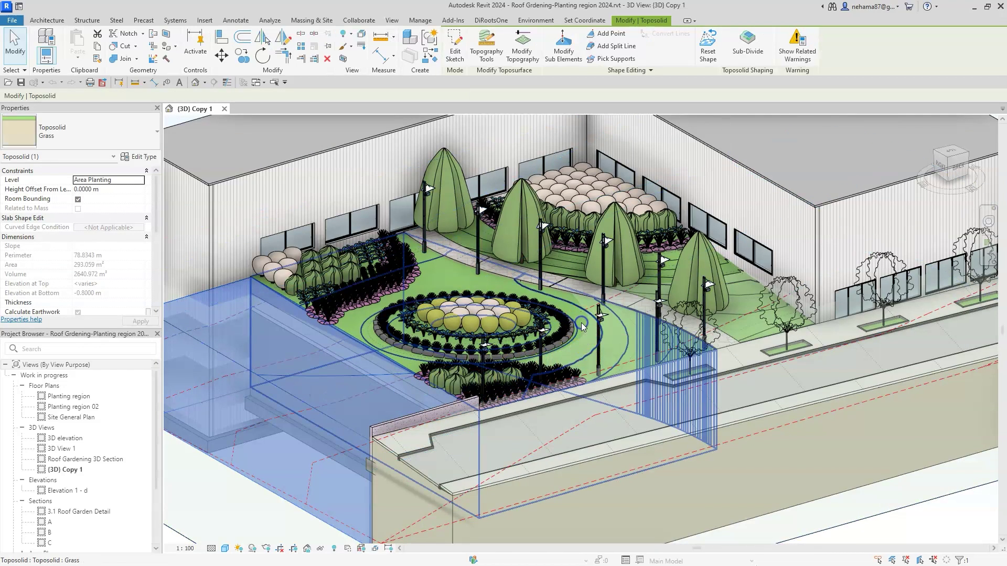
click(573, 264)
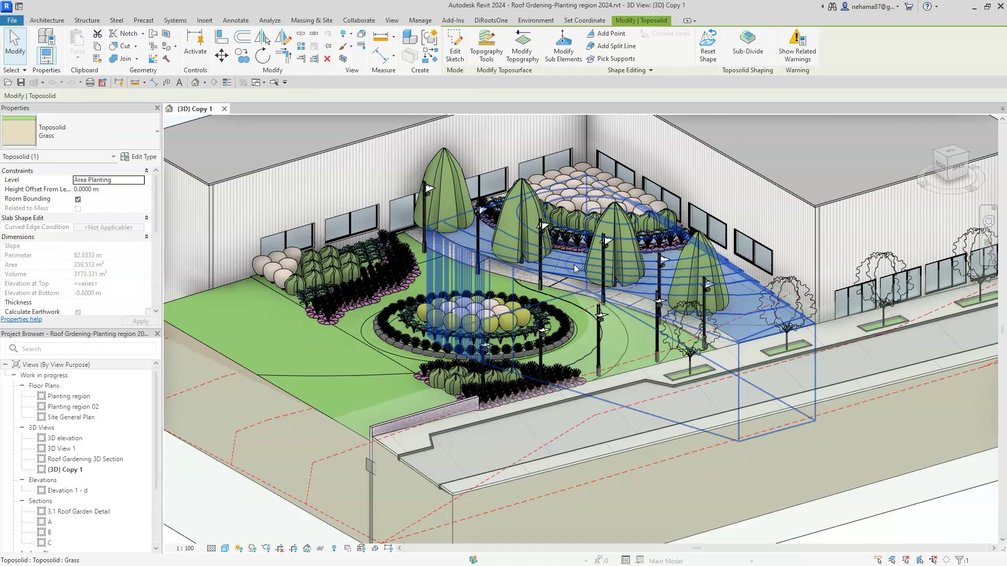
click(464, 282)
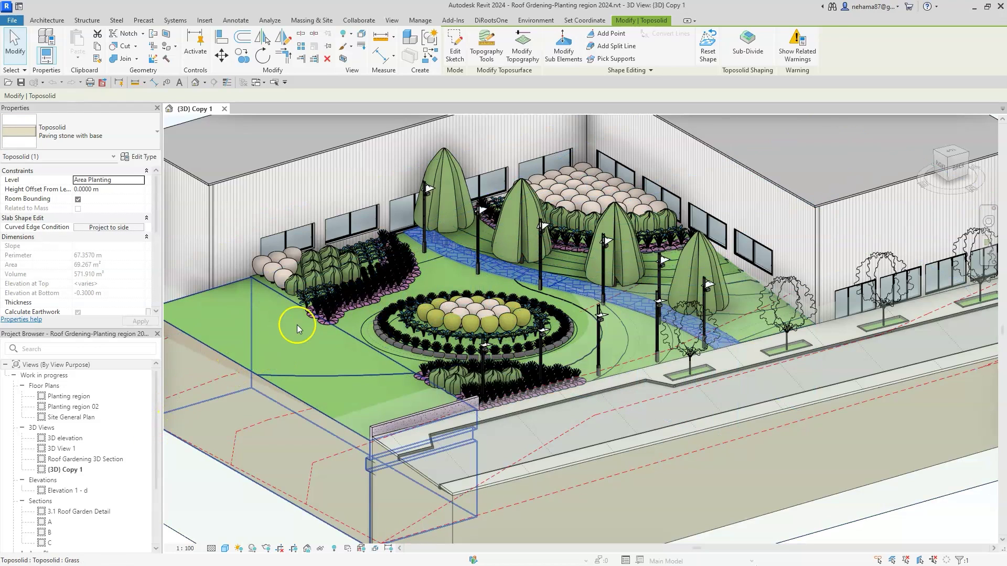
scroll(72, 219, down, 5)
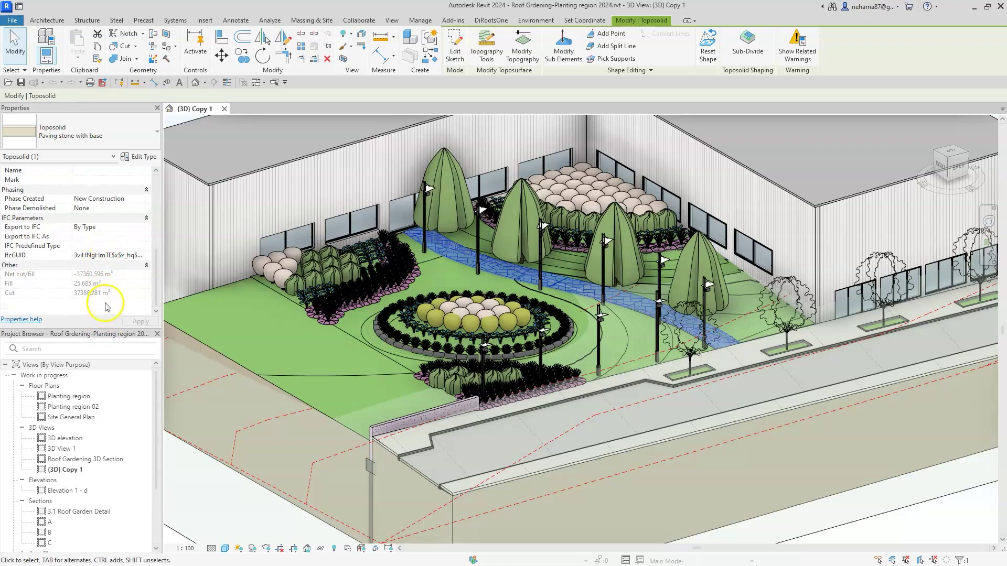
scroll(107, 304, up, 5)
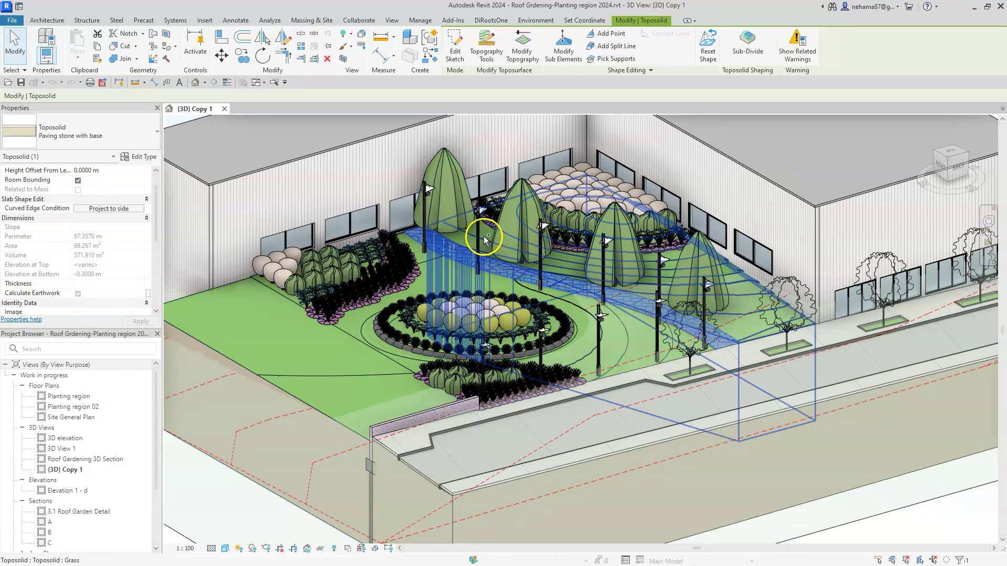
Step: Add the remaining toposolids, tick Calculate Earthwork, then check the lower-left grass toposolid
ctrl+click(445, 274)
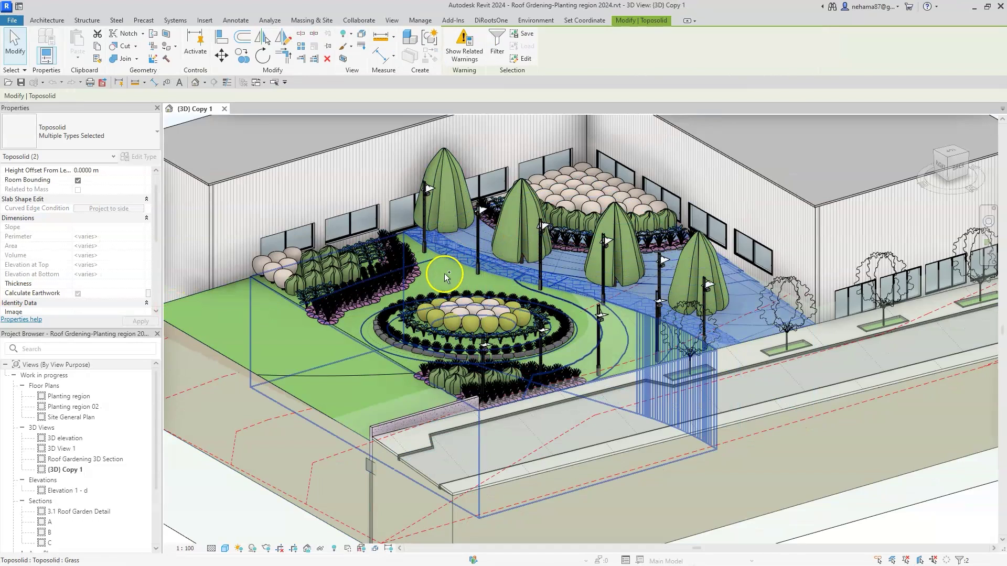
ctrl+click(319, 332)
click(79, 294)
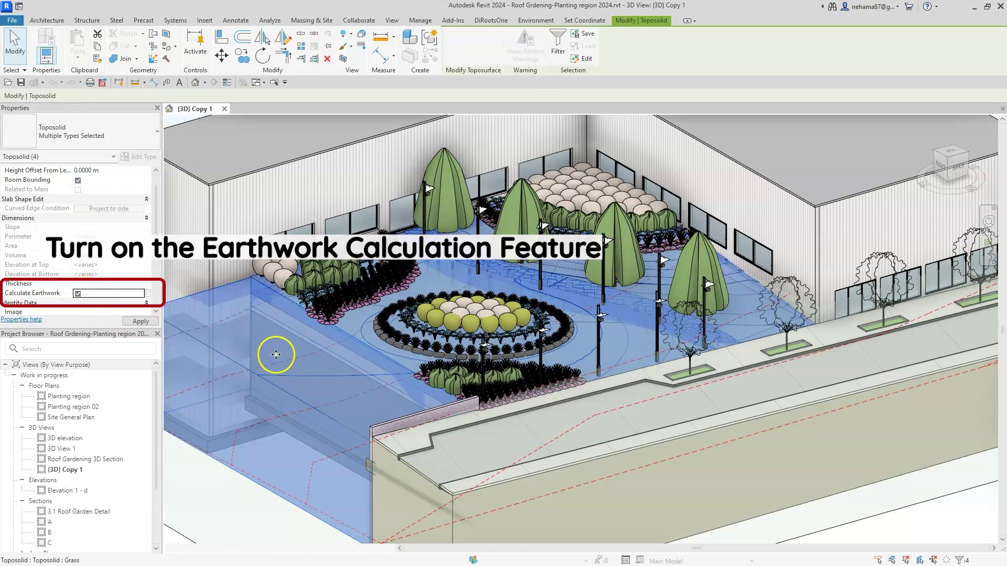
click(292, 322)
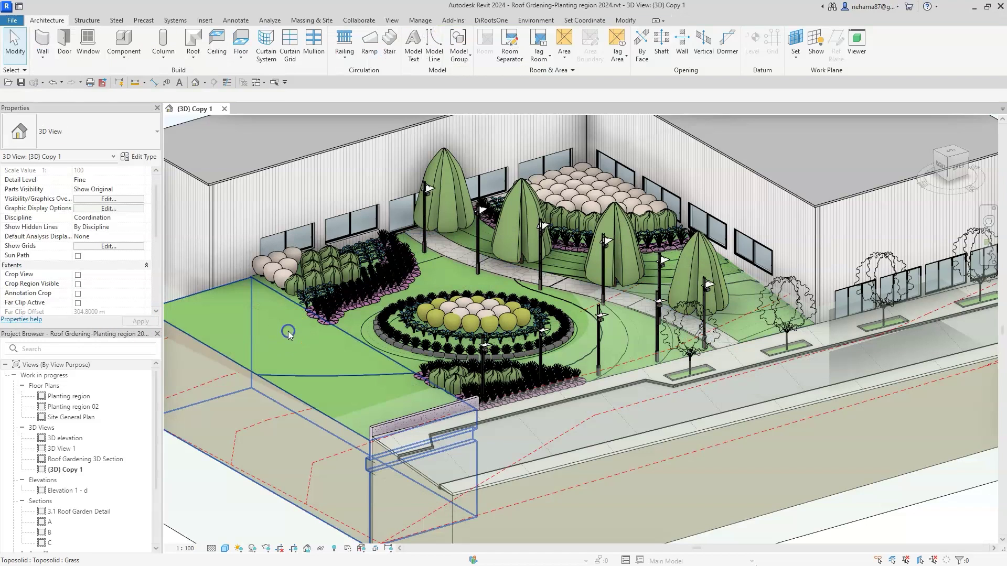
scroll(113, 283, down, 3)
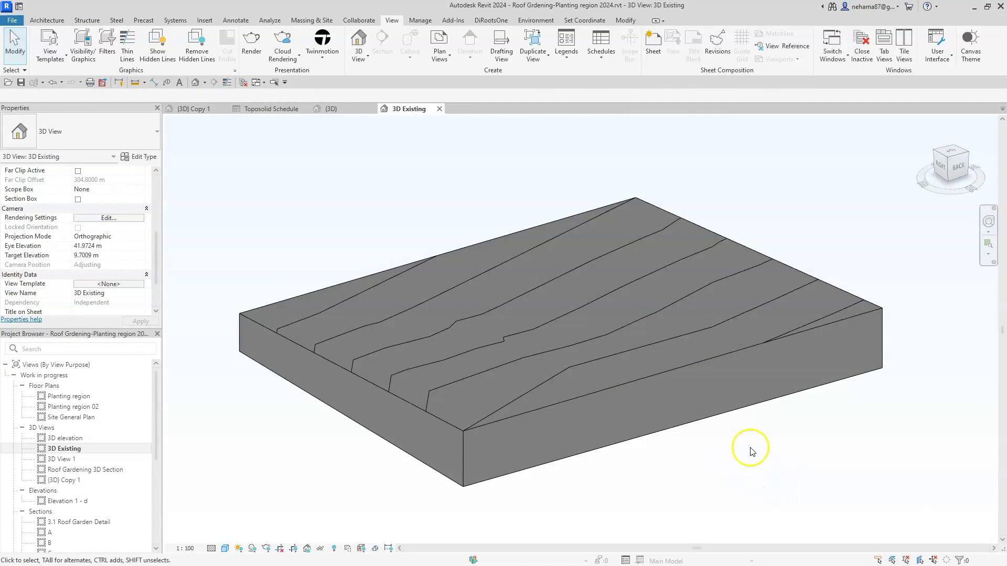
mouse_move(872, 420)
shift+middle_down()
mouse_move(809, 472)
mouse_move(865, 411)
mouse_move(887, 413)
shift+middle_up()
click(815, 381)
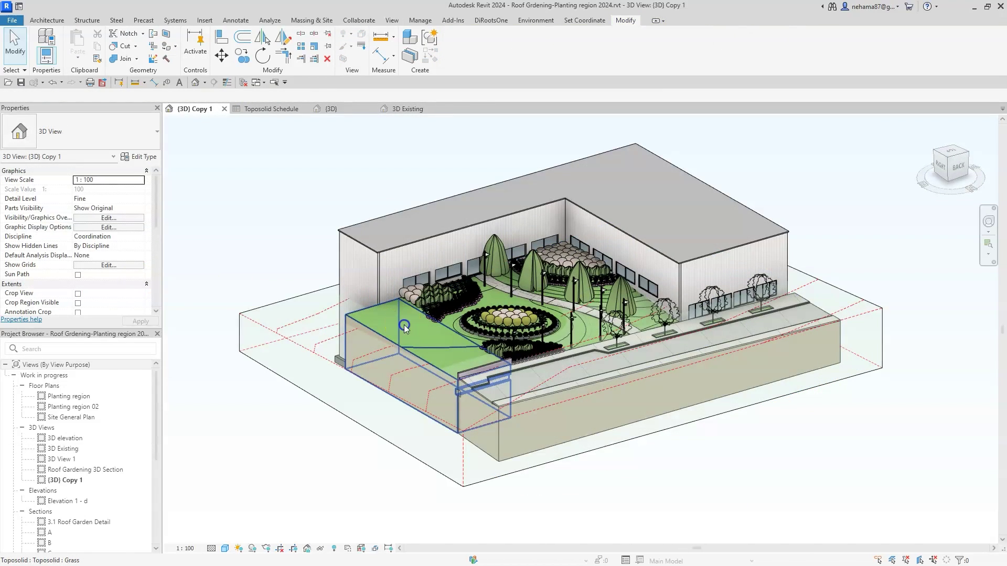
click(404, 326)
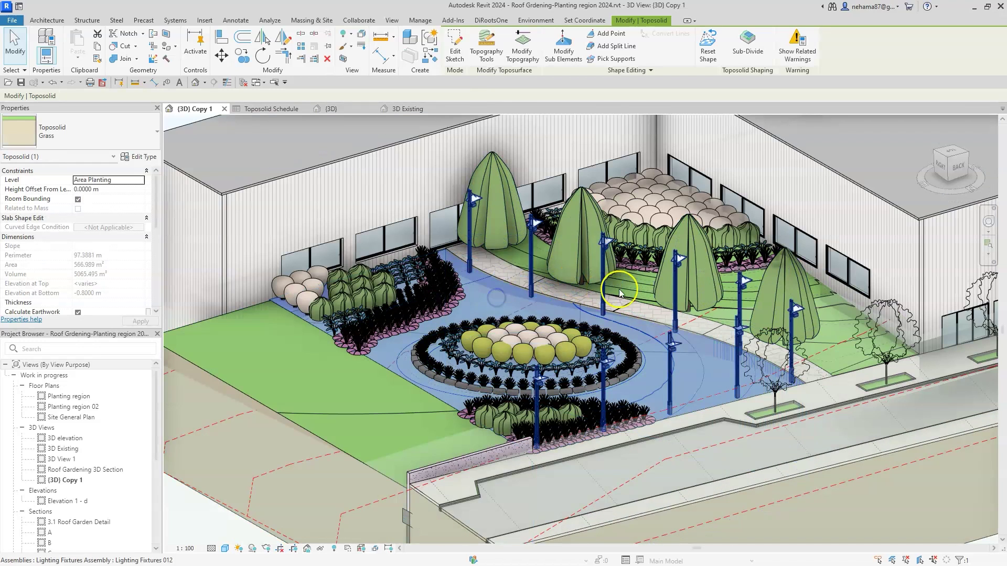
click(641, 288)
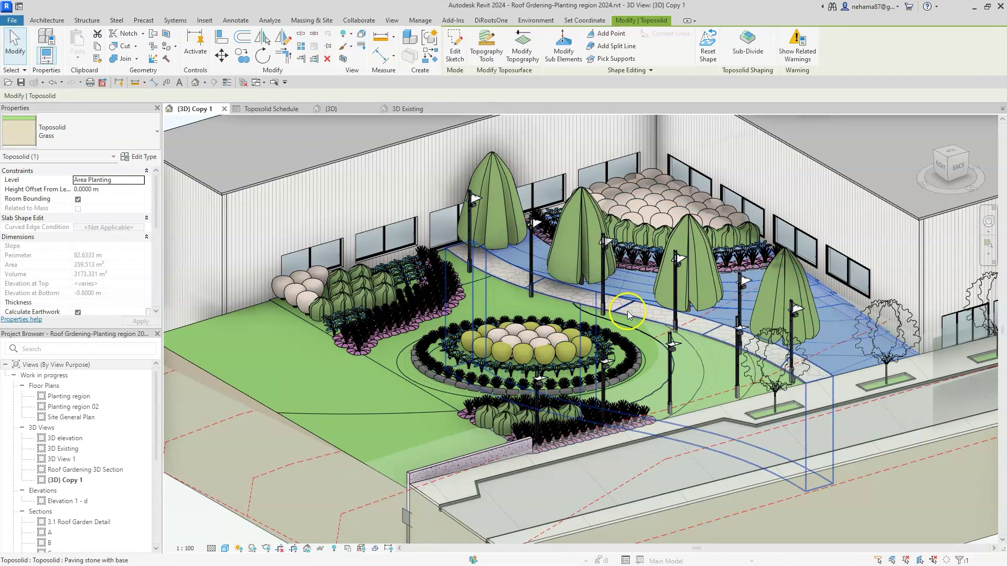
click(628, 314)
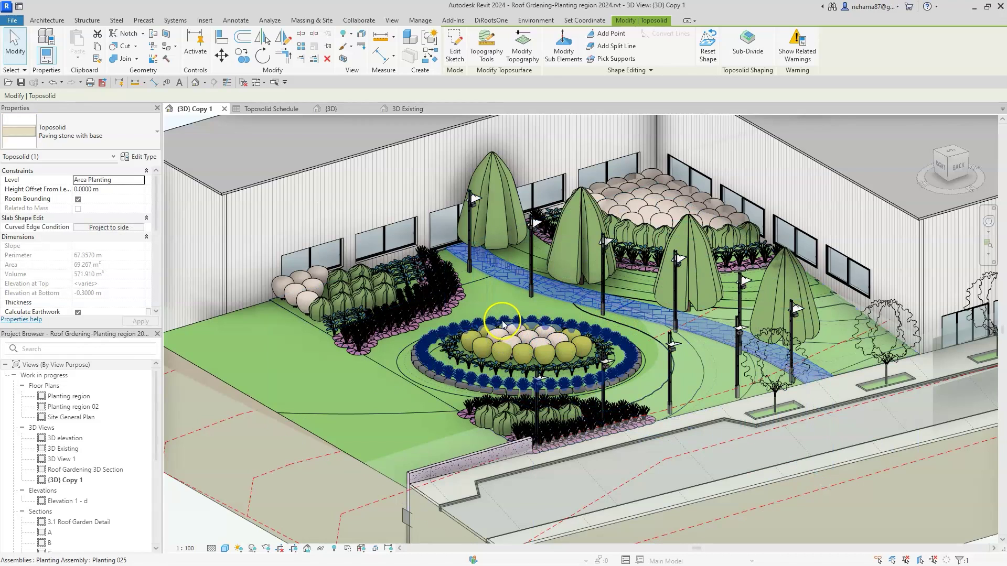
click(484, 298)
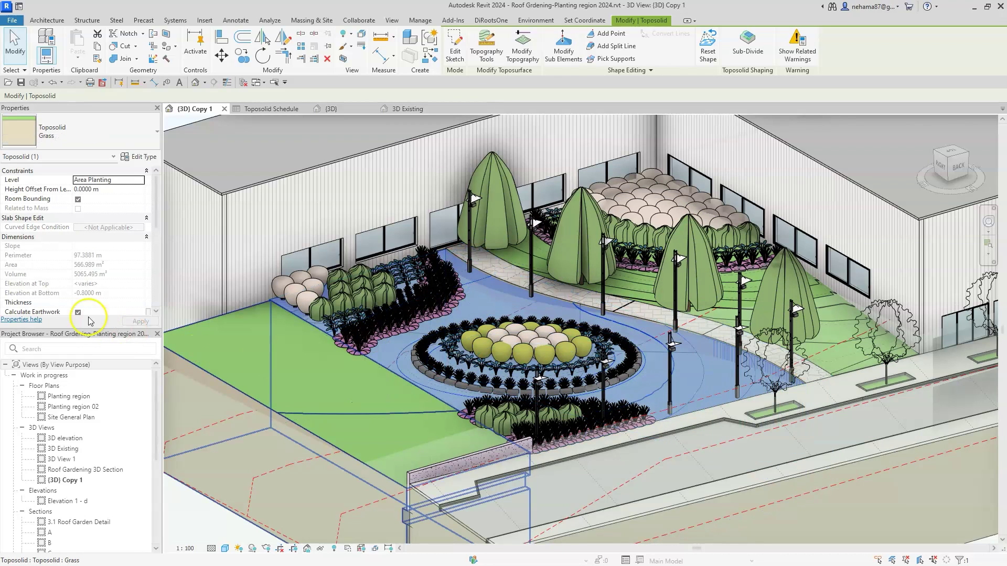
scroll(84, 259, down, 4)
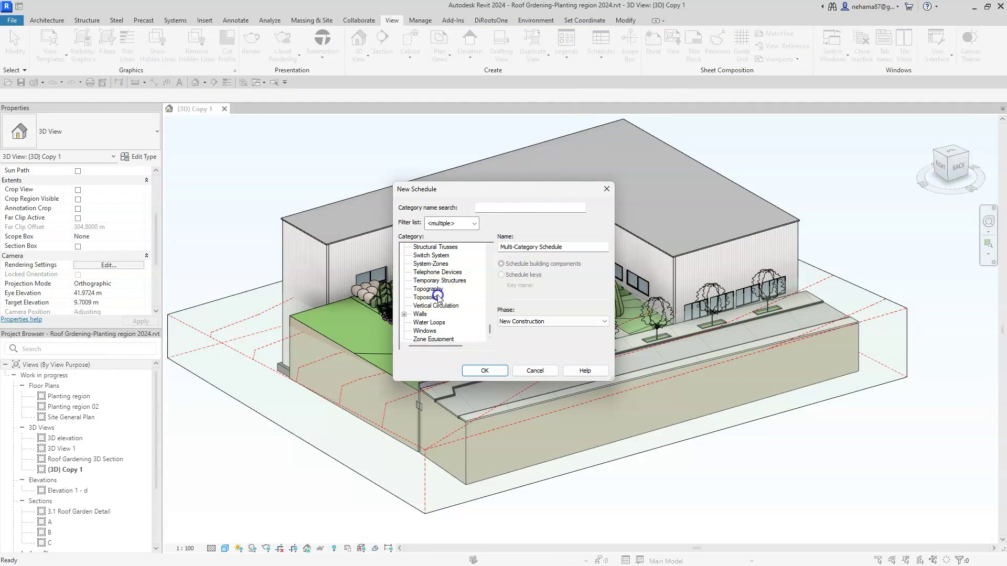
Step: Create a new Toposolid schedule and browse its available fields
click(484, 370)
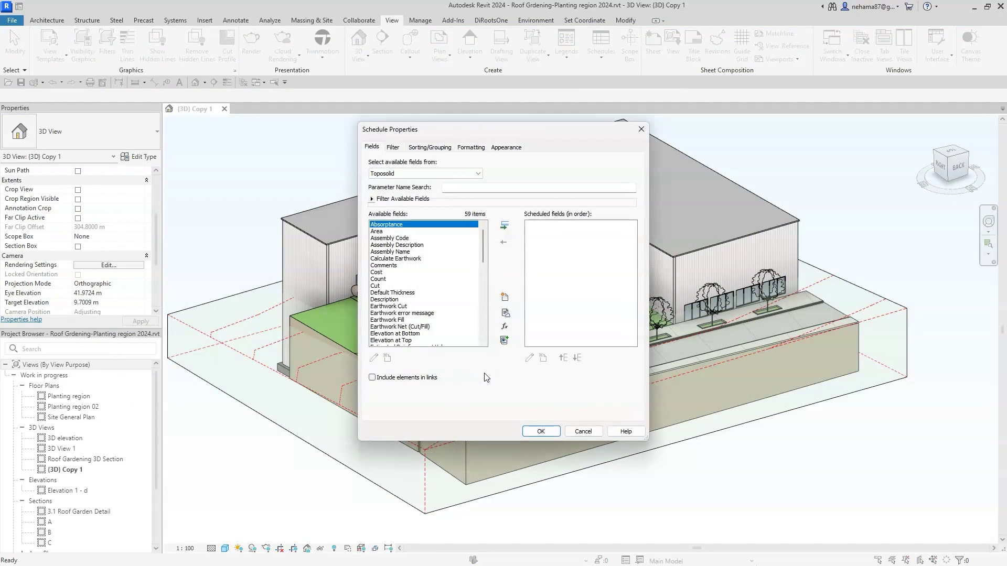
scroll(454, 333, down, 2)
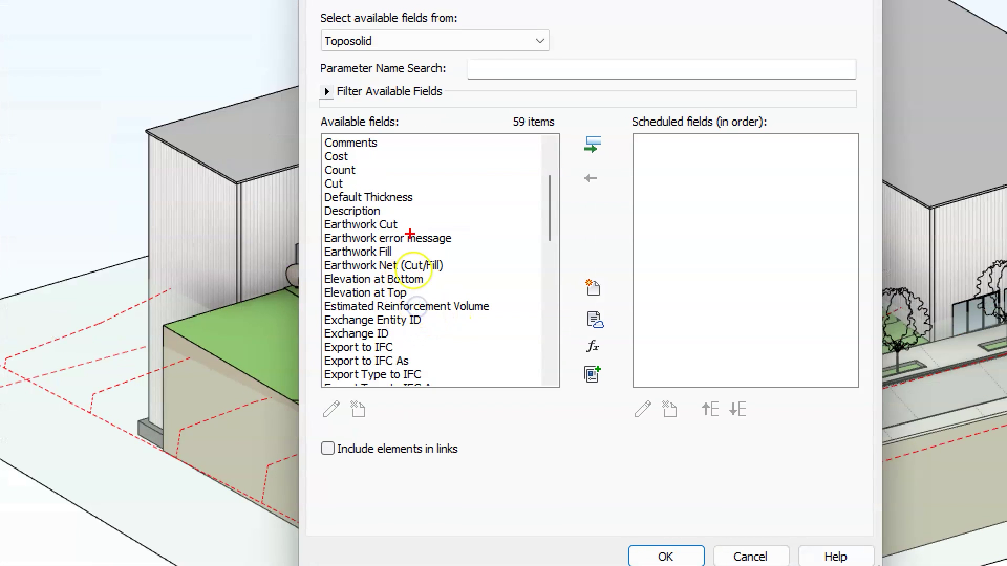
drag(300, 207, 321, 234)
drag(281, 224, 324, 246)
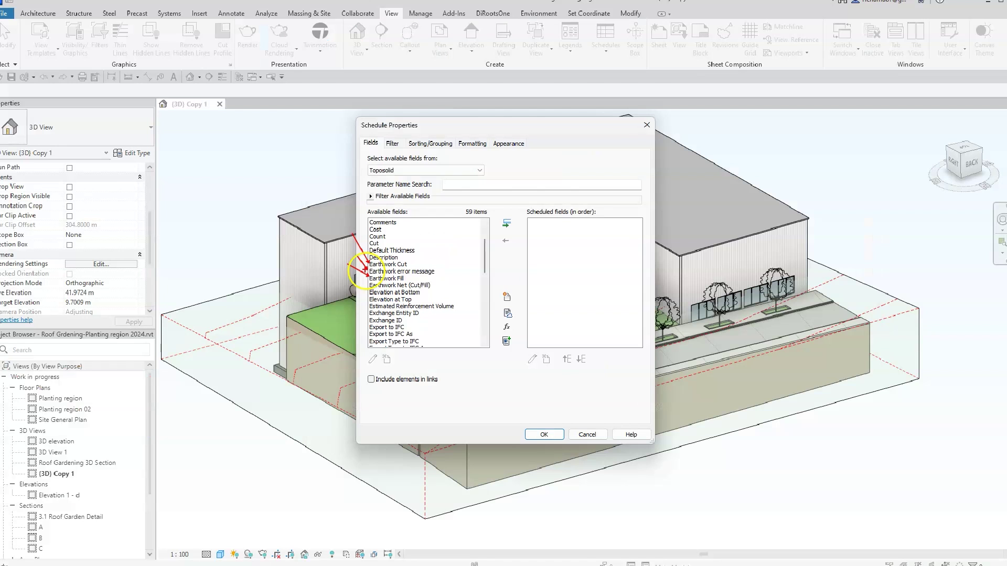
Step: Add Earthwork Cut, Earthwork Fill and Earthwork Net (Cut/Fill) to the scheduled fields
click(360, 224)
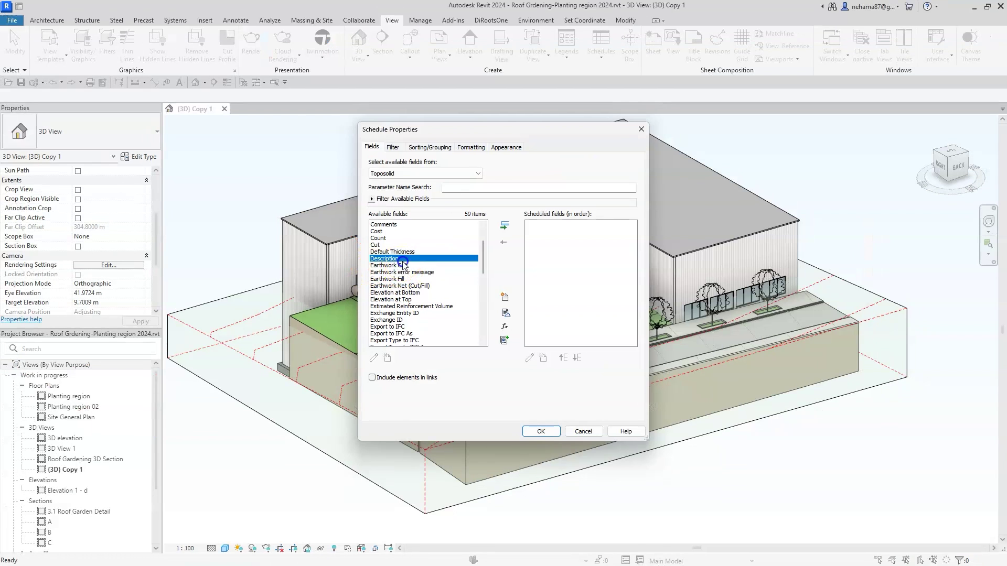
click(504, 225)
click(388, 272)
click(505, 225)
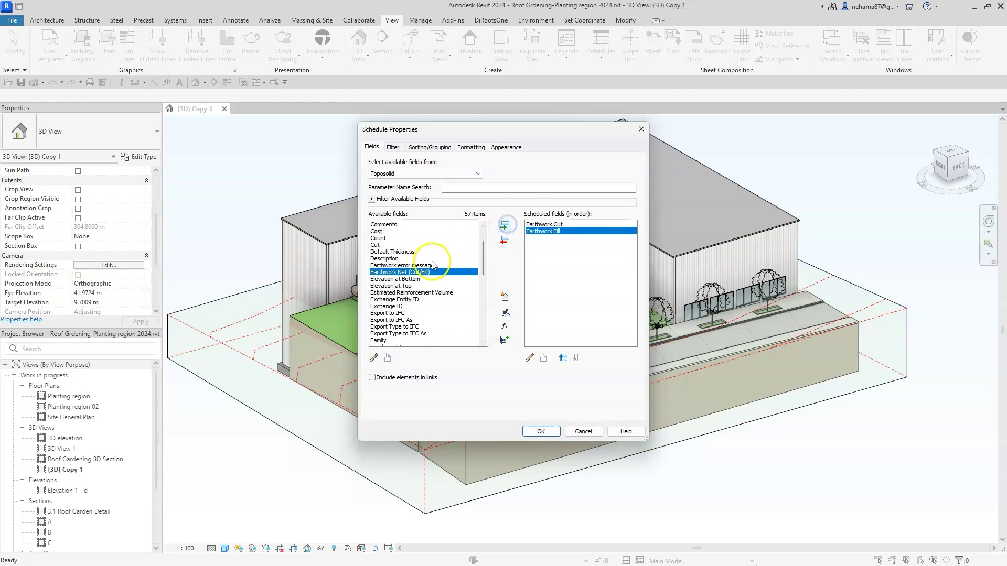
click(505, 225)
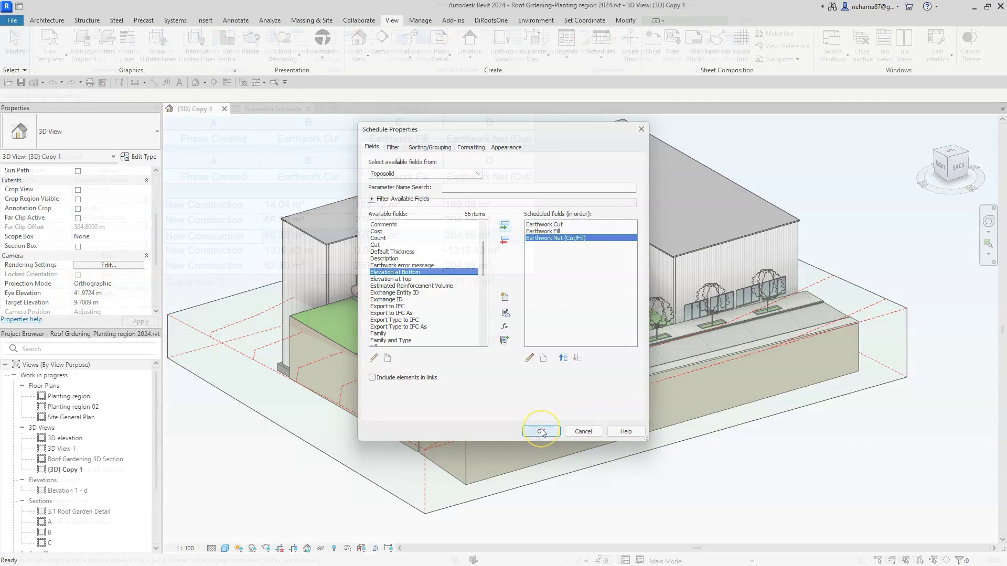